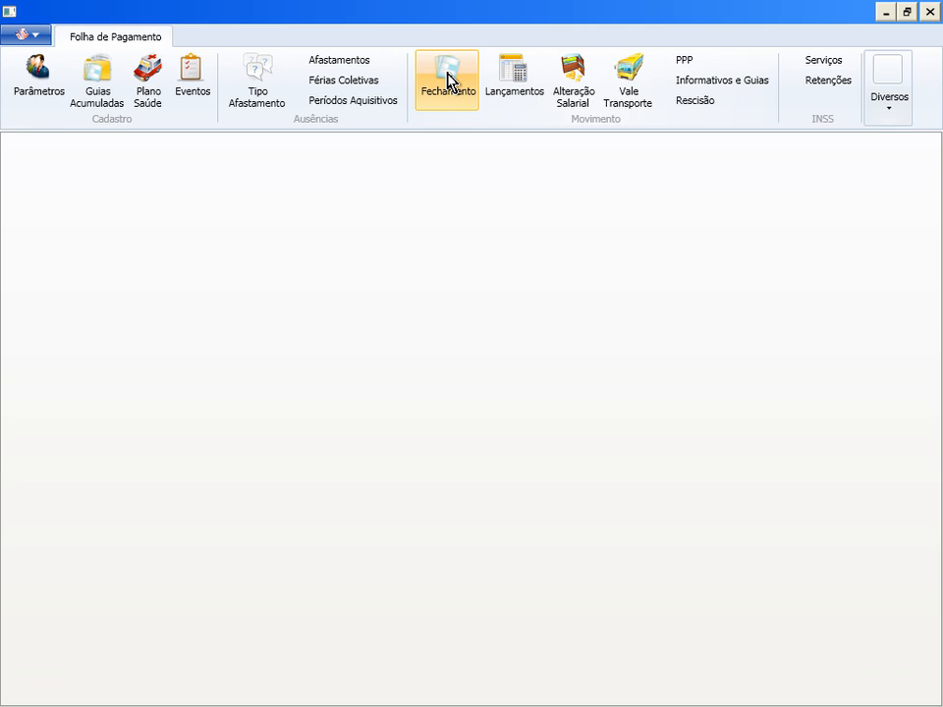
Step: Open the existing 06/2013 payroll closing record in Fechamento to view its current and next closing fields
click(120, 210)
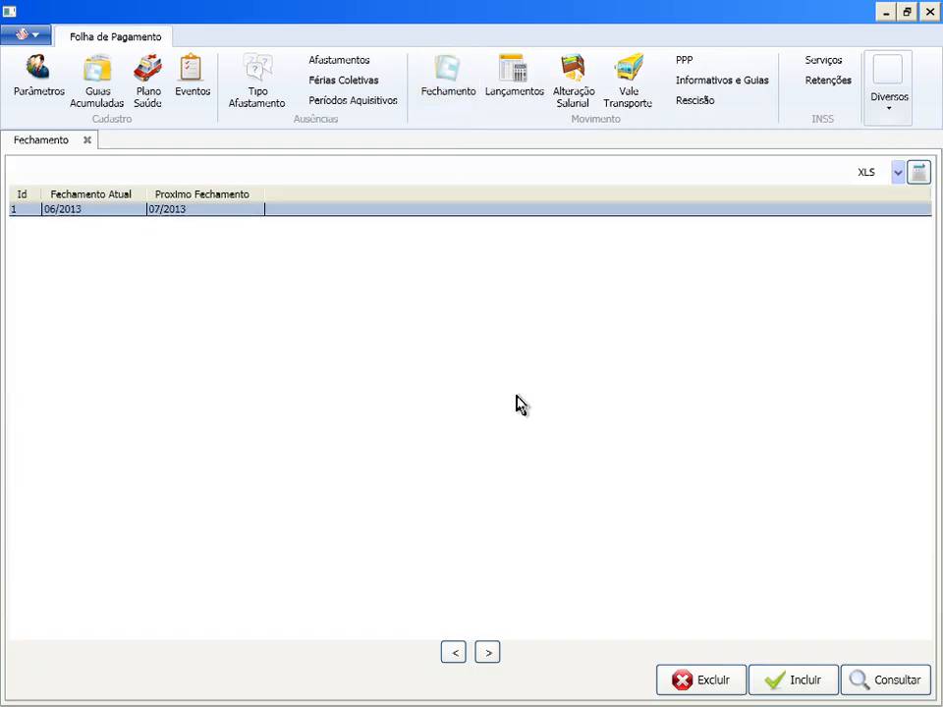
click(874, 680)
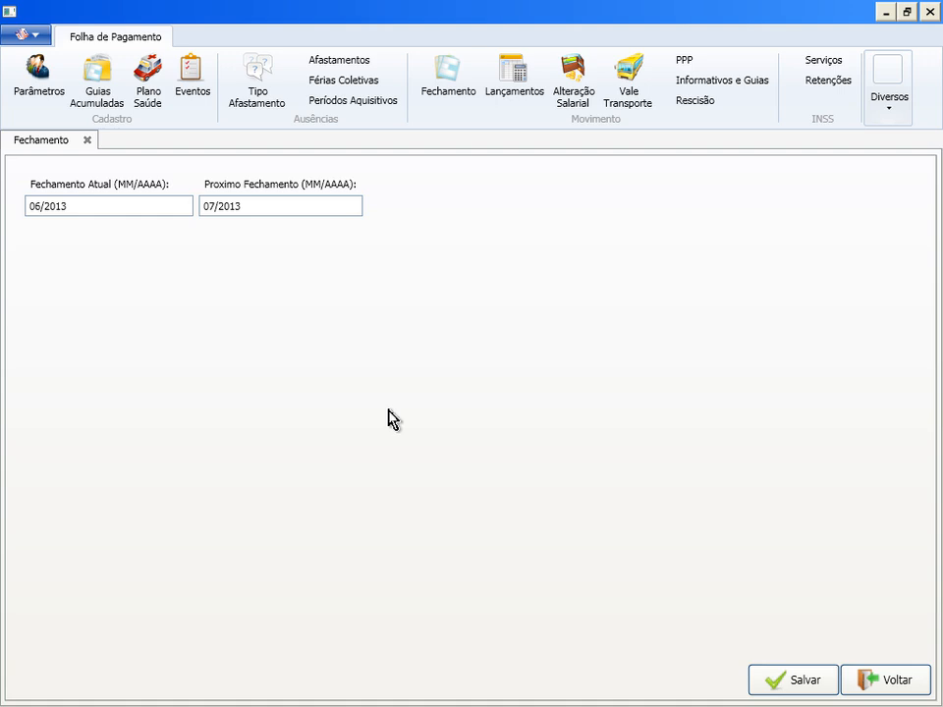
Step: Switch to DBDesigner and examine the FOLHA_FECHAMENTO table's closing columns and comment text, closing the table editor without changes
key(alt+Tab)
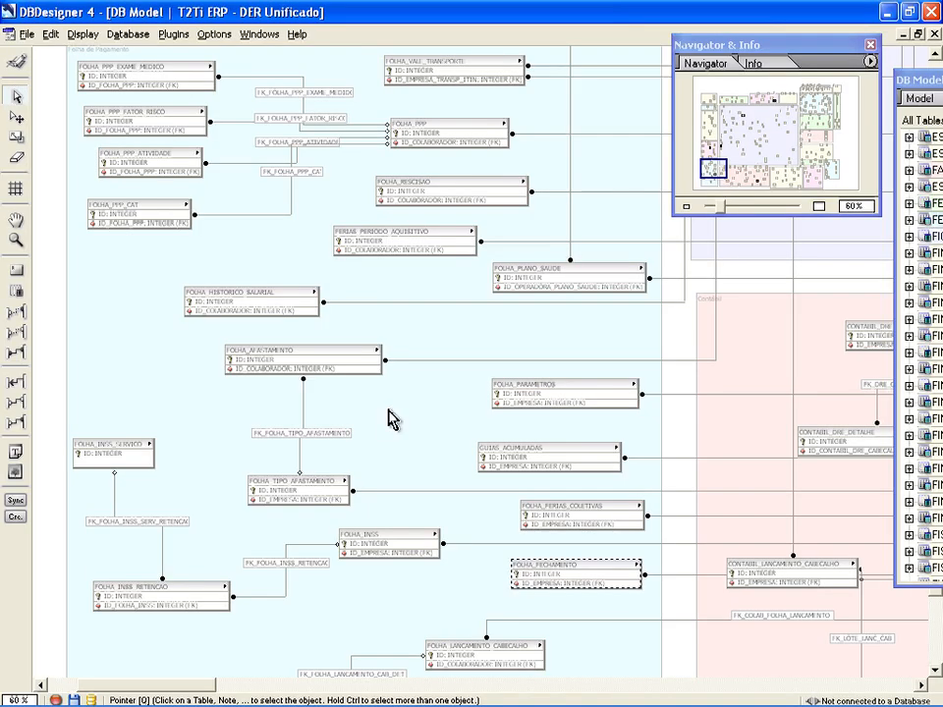
double_click(587, 589)
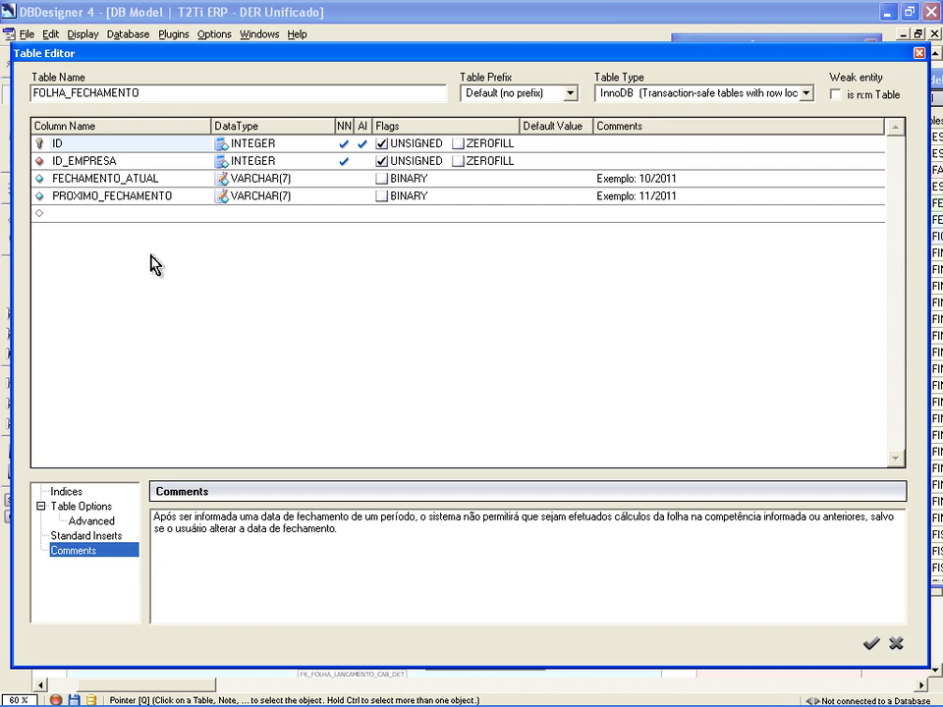
click(181, 180)
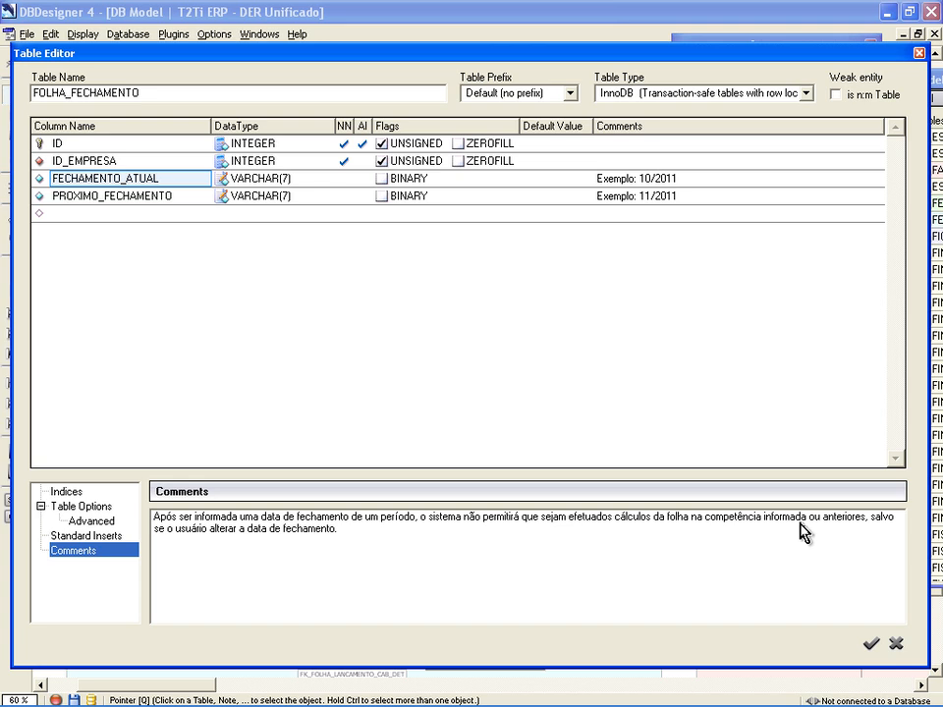
drag(869, 520, 153, 516)
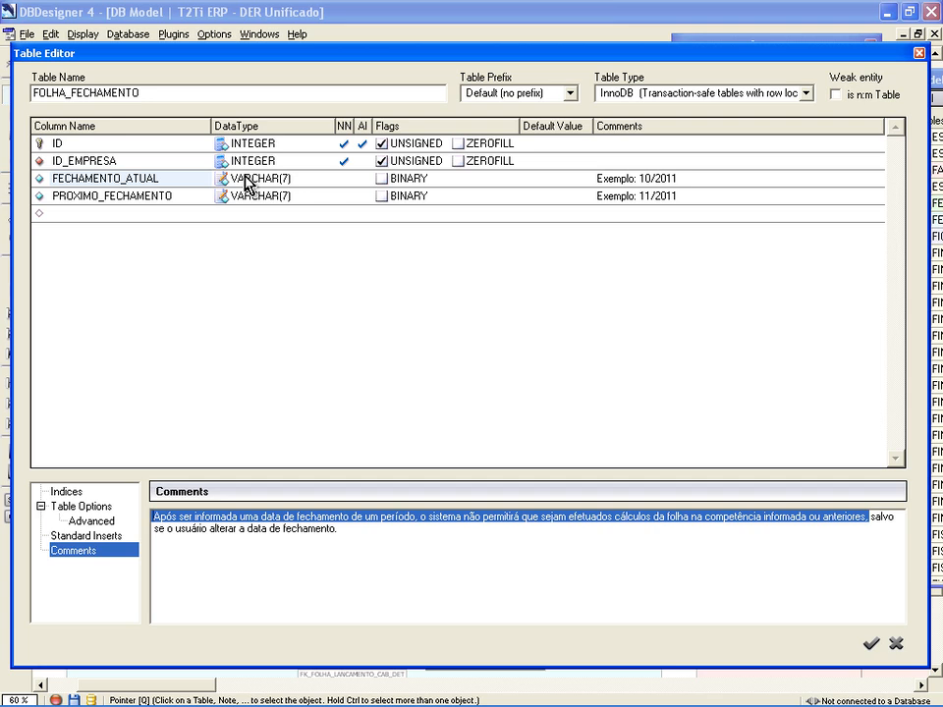
click(273, 197)
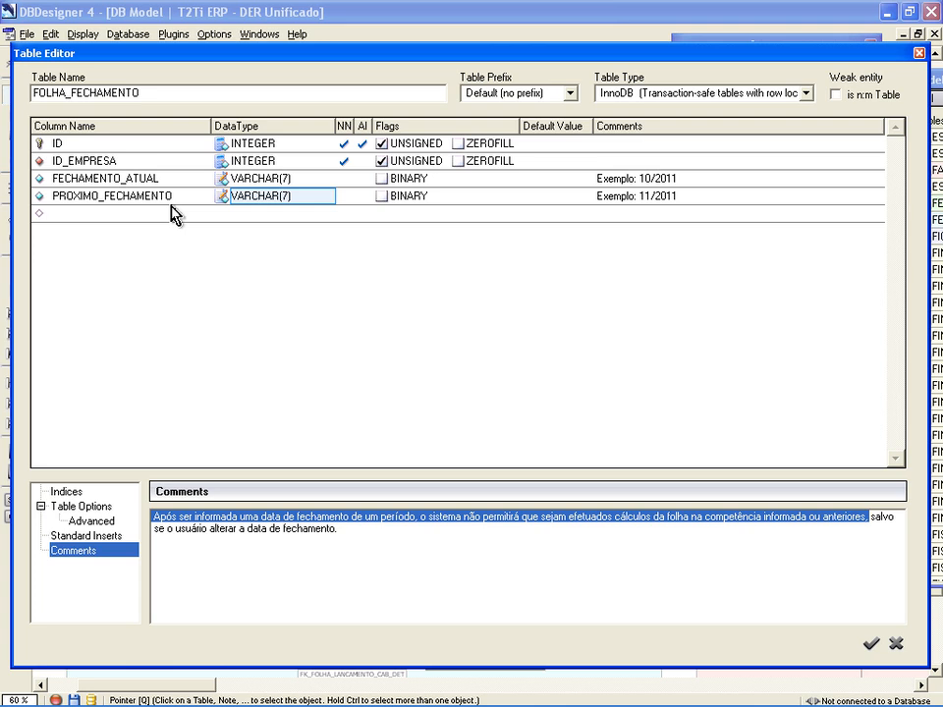
click(873, 518)
drag(350, 537, 800, 524)
click(375, 535)
drag(374, 545, 141, 515)
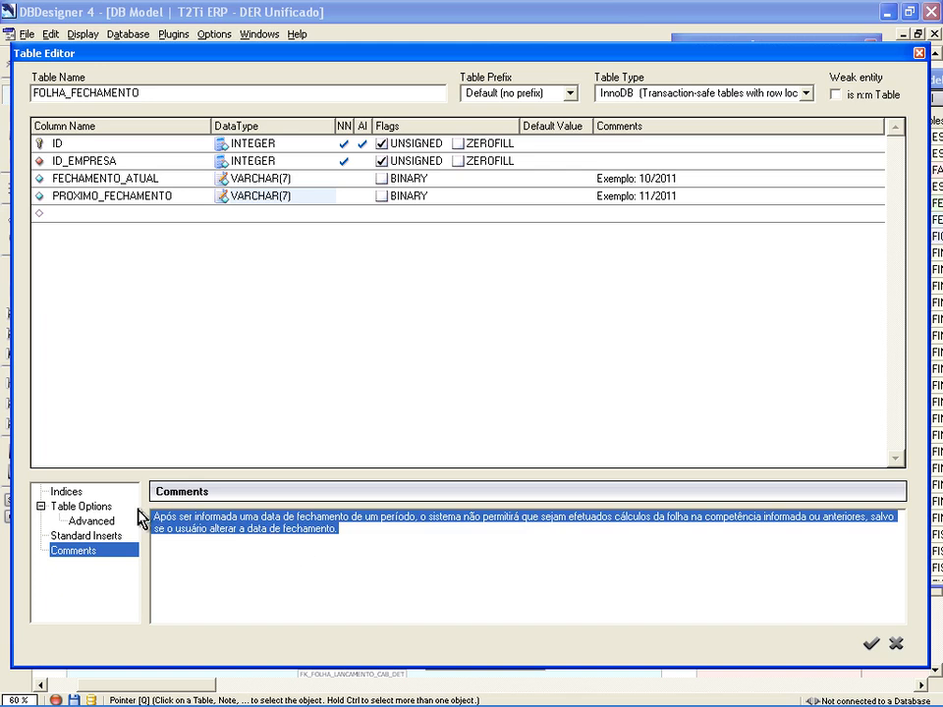
click(896, 645)
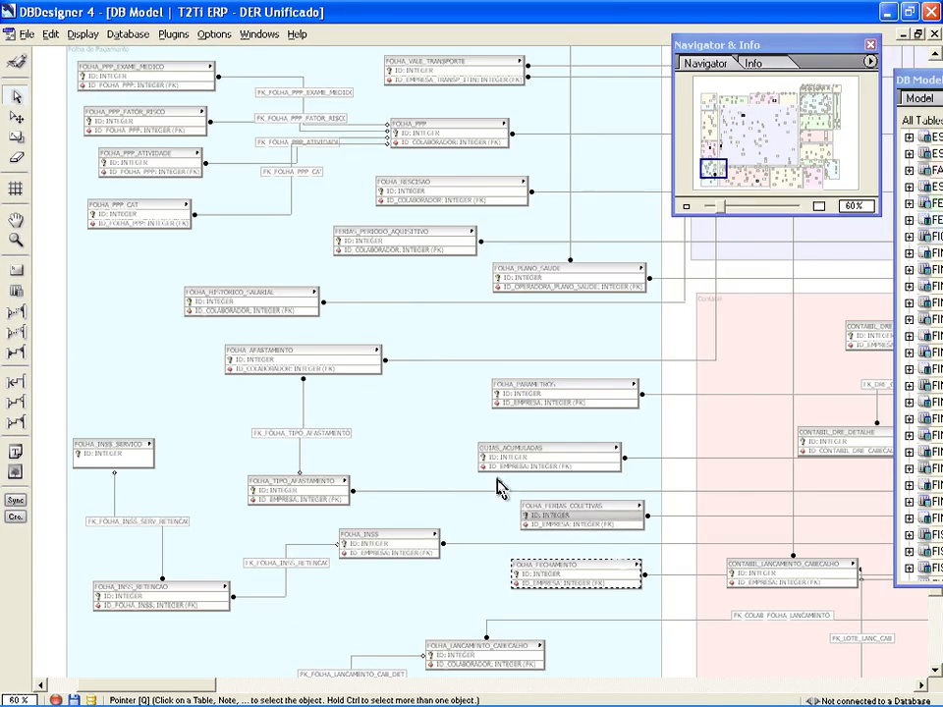
Step: Switch back to the payroll application and leave the closing record
key(alt+Tab)
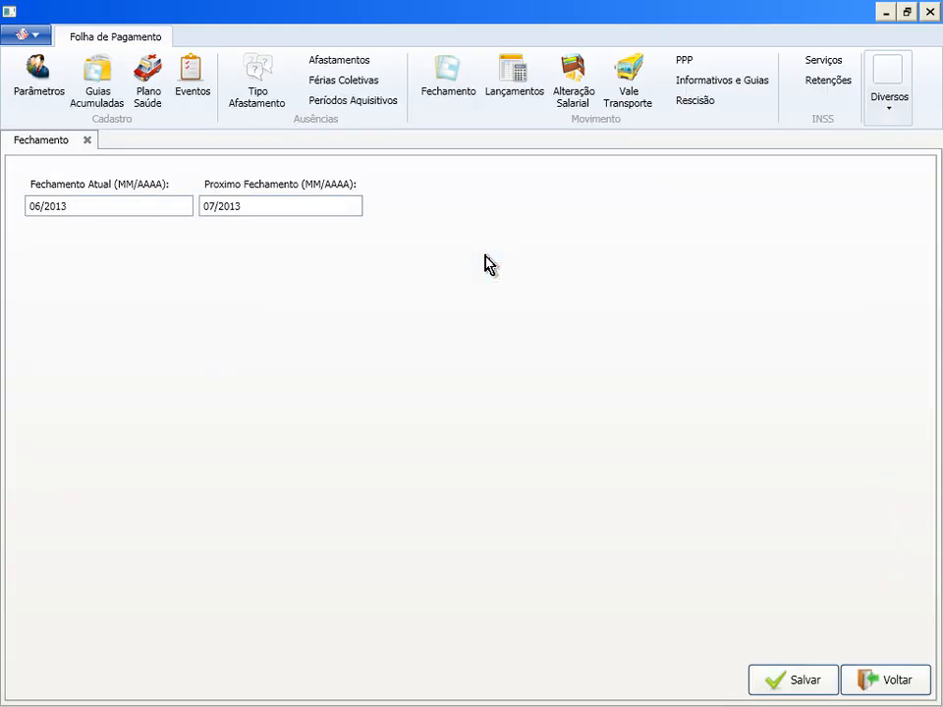
click(864, 685)
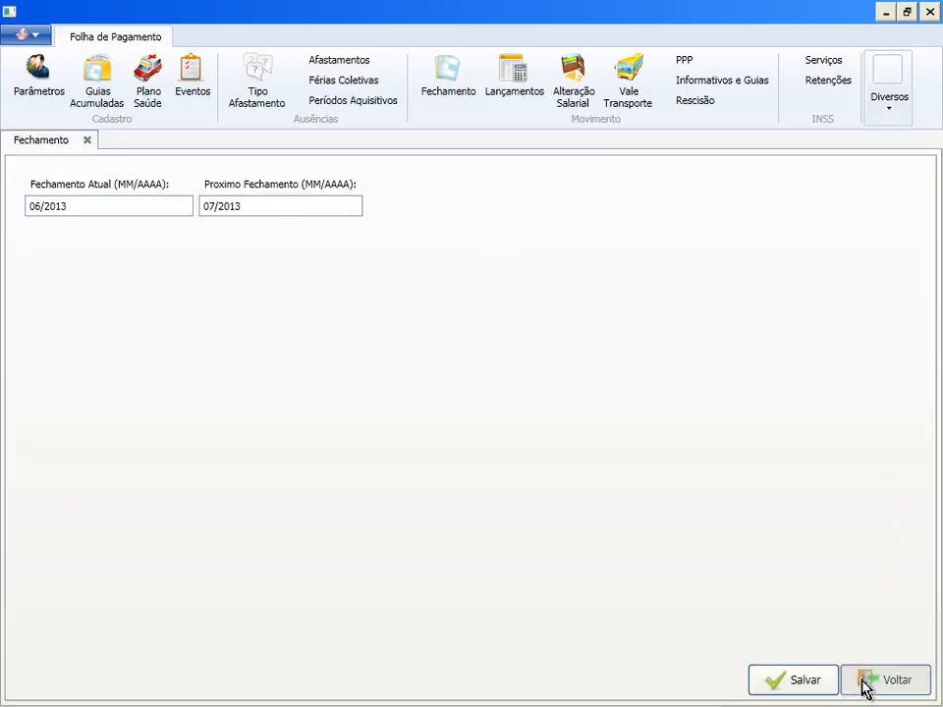
Step: Open the first Lançamentos record and check the available Tipo options without changing the selection
click(503, 93)
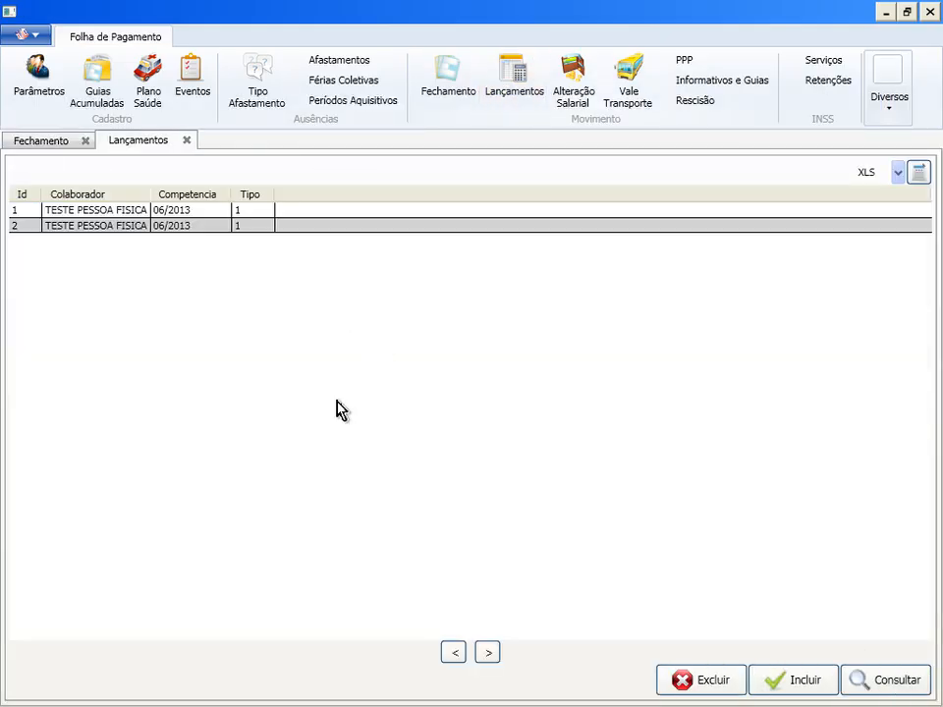
click(121, 210)
click(865, 680)
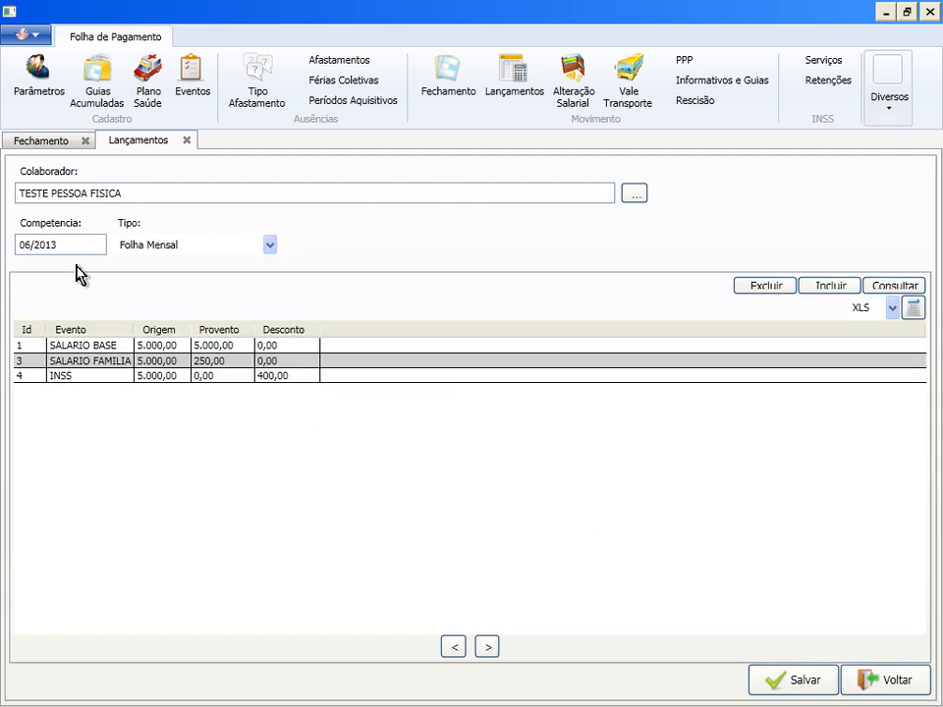
click(271, 249)
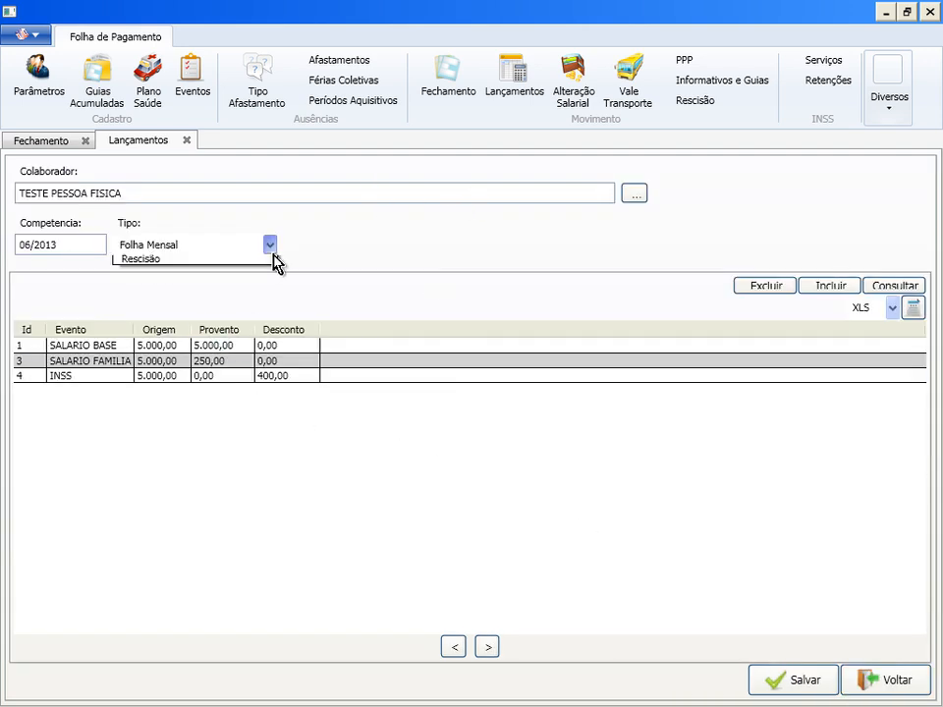
click(429, 251)
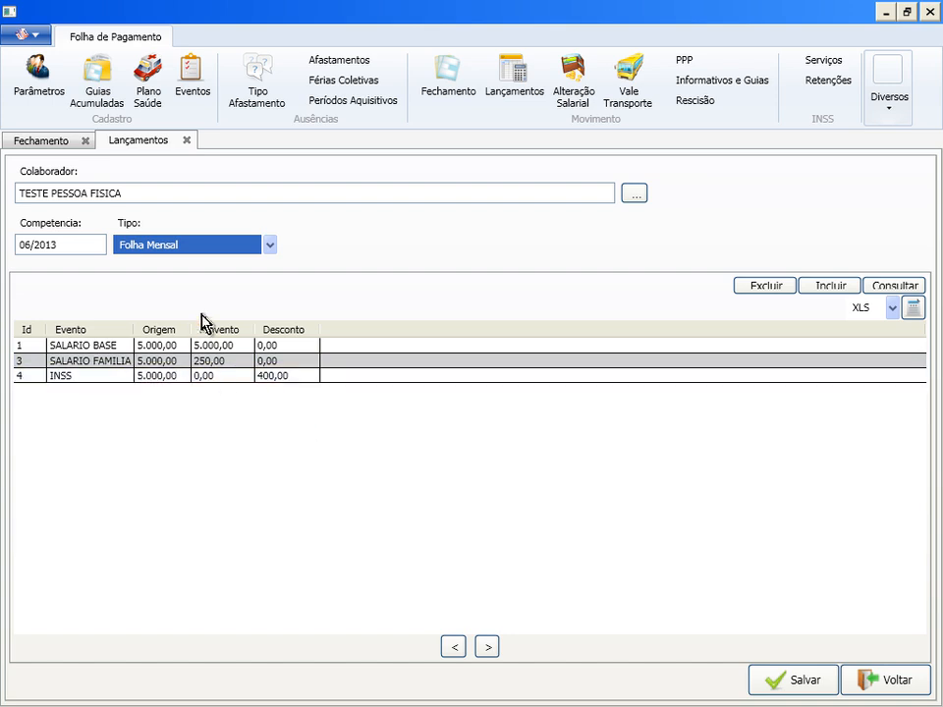
Step: Open the SALARIO BASE event record in Eventos
click(201, 88)
click(172, 216)
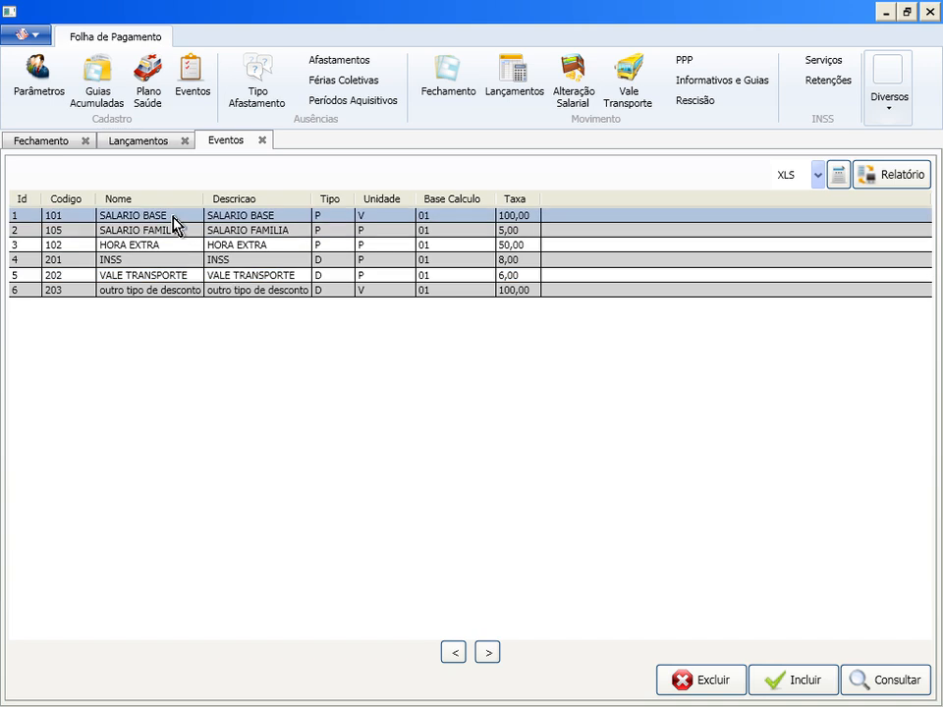
click(807, 685)
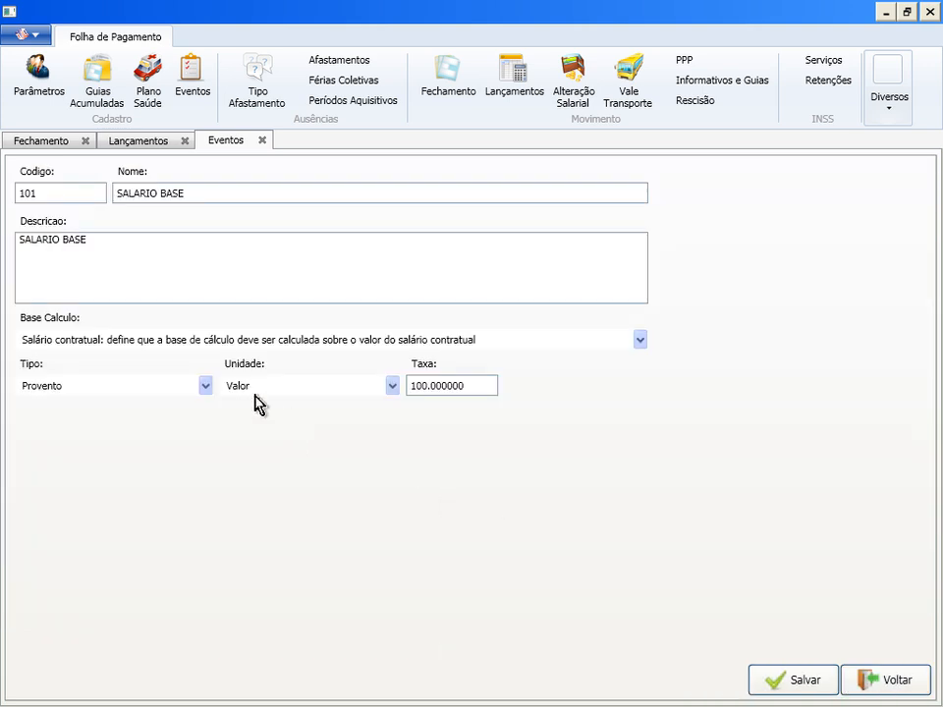
Step: Review the Base Calculo and Unidade options of the event, then close Eventos without changes
click(74, 340)
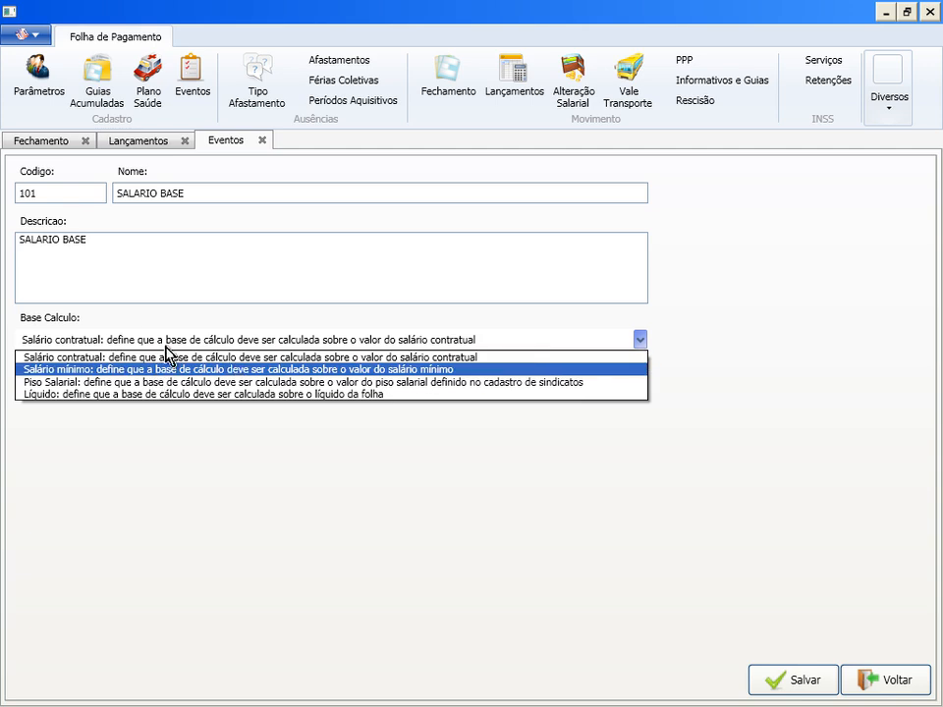
click(416, 522)
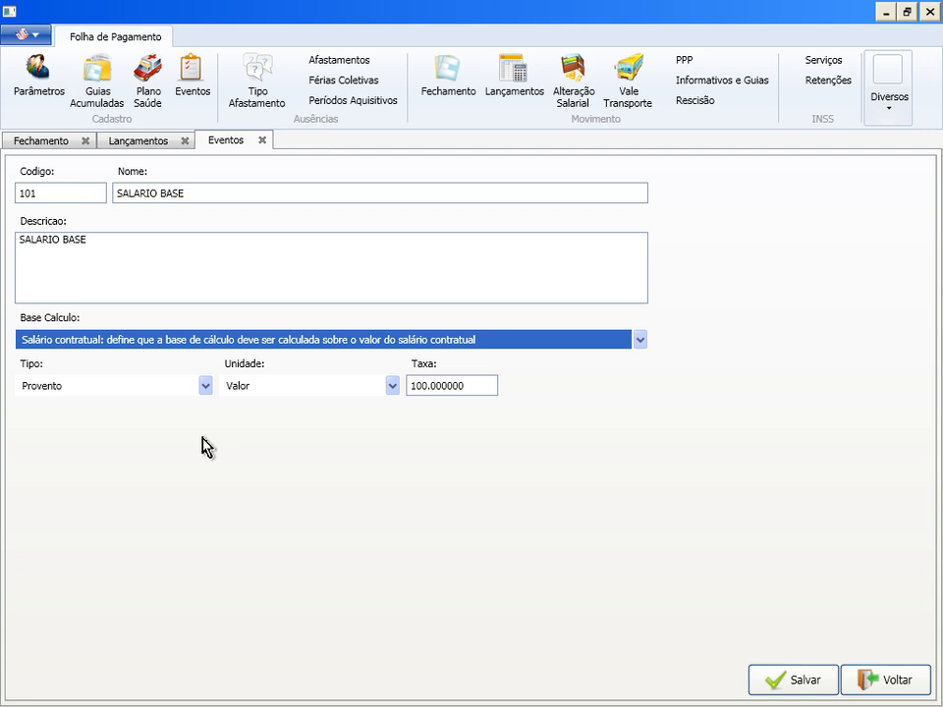
click(393, 386)
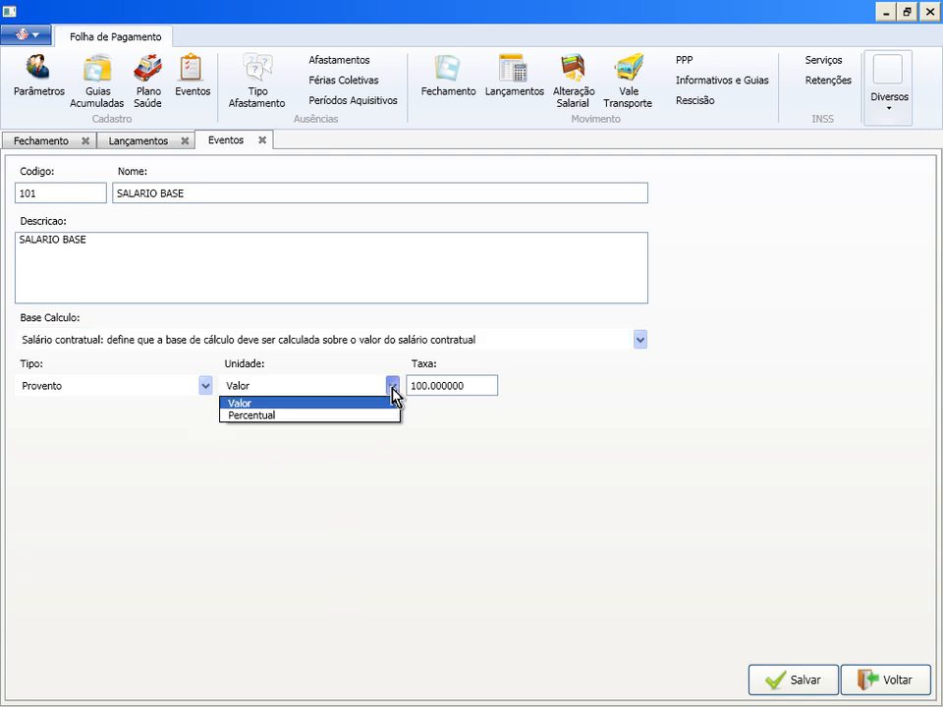
click(392, 386)
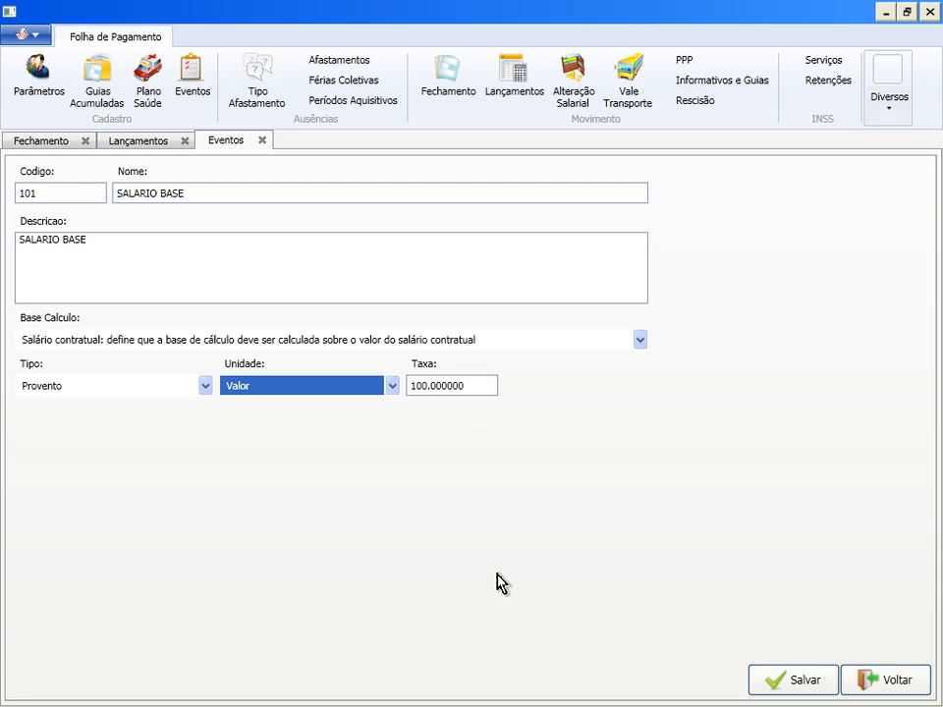
click(261, 141)
Step: Highlight the SALARIO FAMILIA and INSS rows of the payroll entry, then return to the Lançamentos list
shift+click(205, 373)
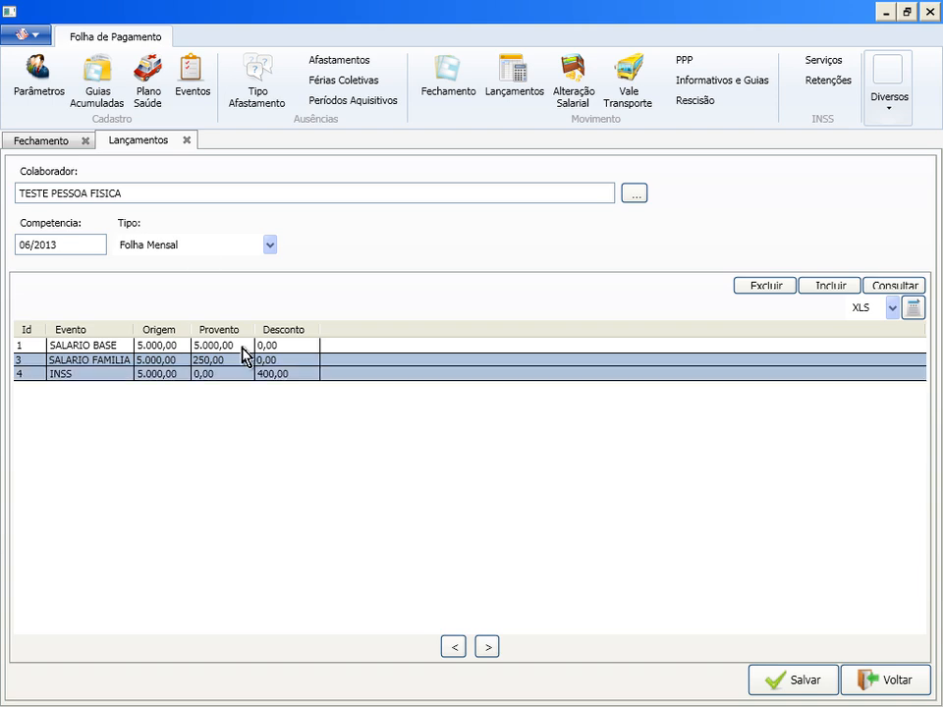
click(874, 687)
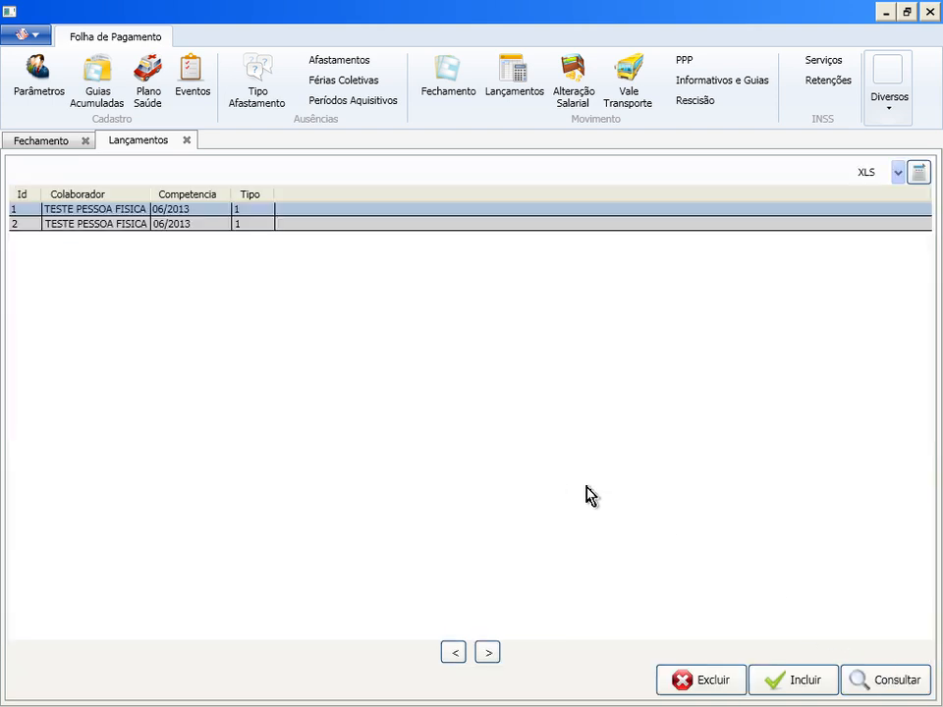
Step: View the details of the AUMENTO SALARIAL record in Alteração Salarial, then return to its list
click(569, 102)
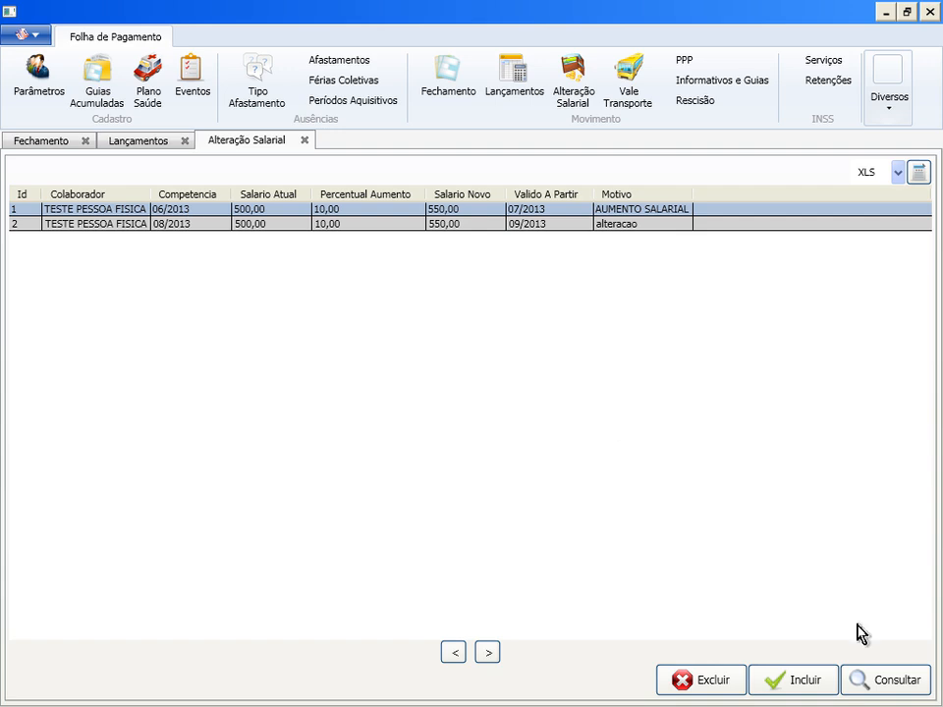
click(896, 677)
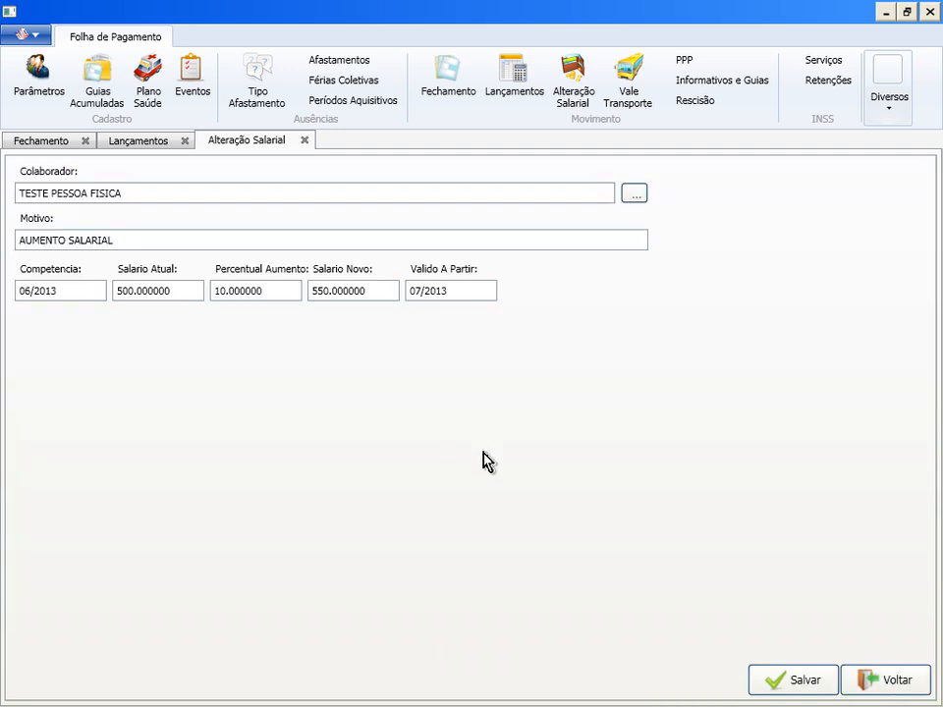
click(873, 692)
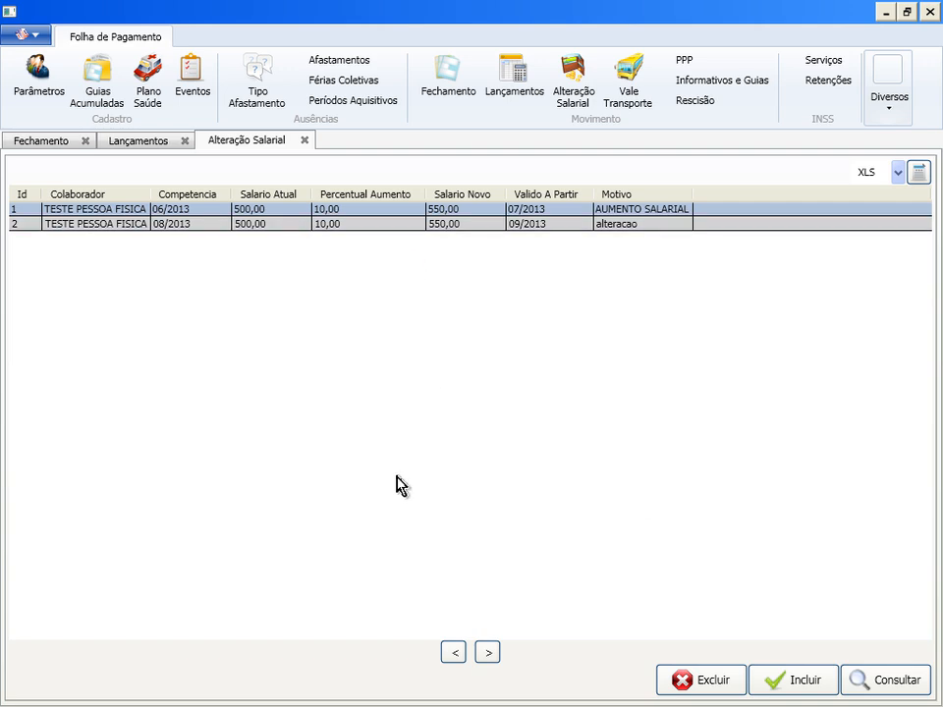
Step: View the details of the rota 1 transport voucher record in Vale Transporte, then return to its list
click(626, 87)
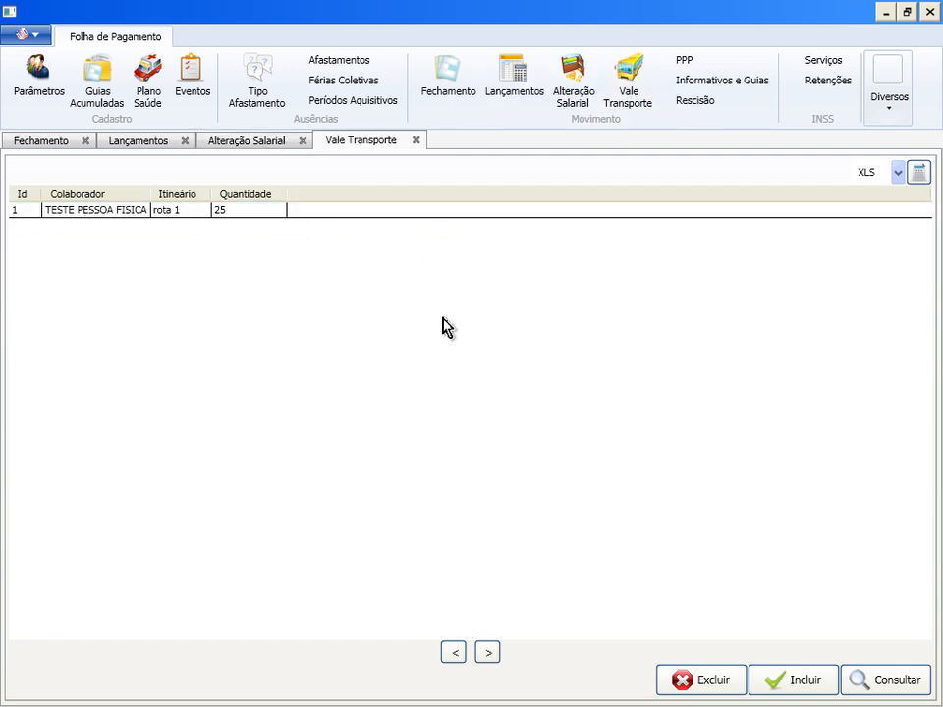
click(883, 687)
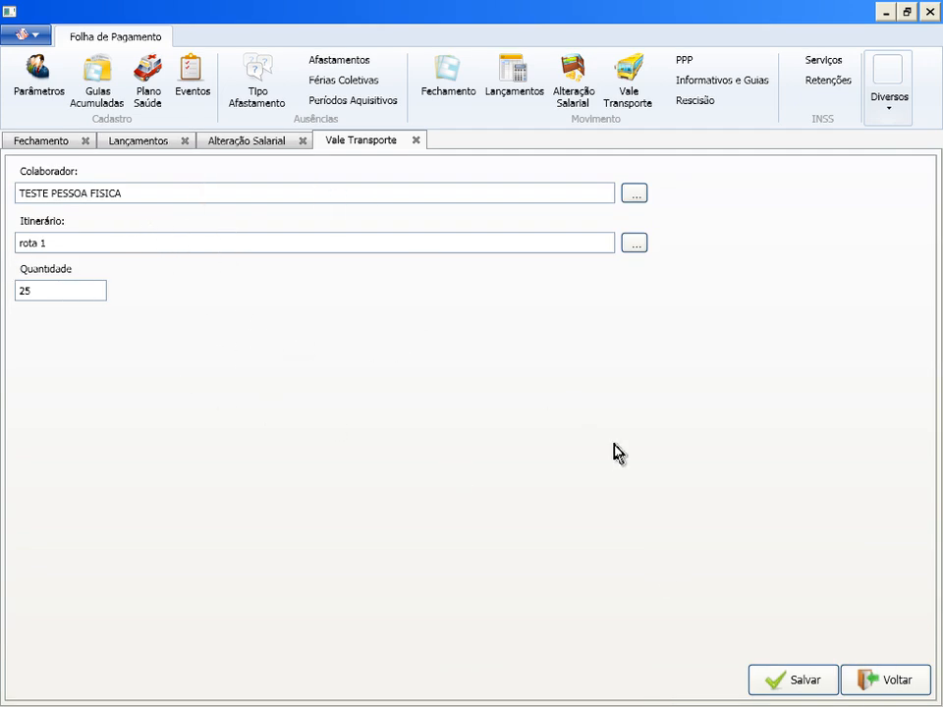
click(873, 684)
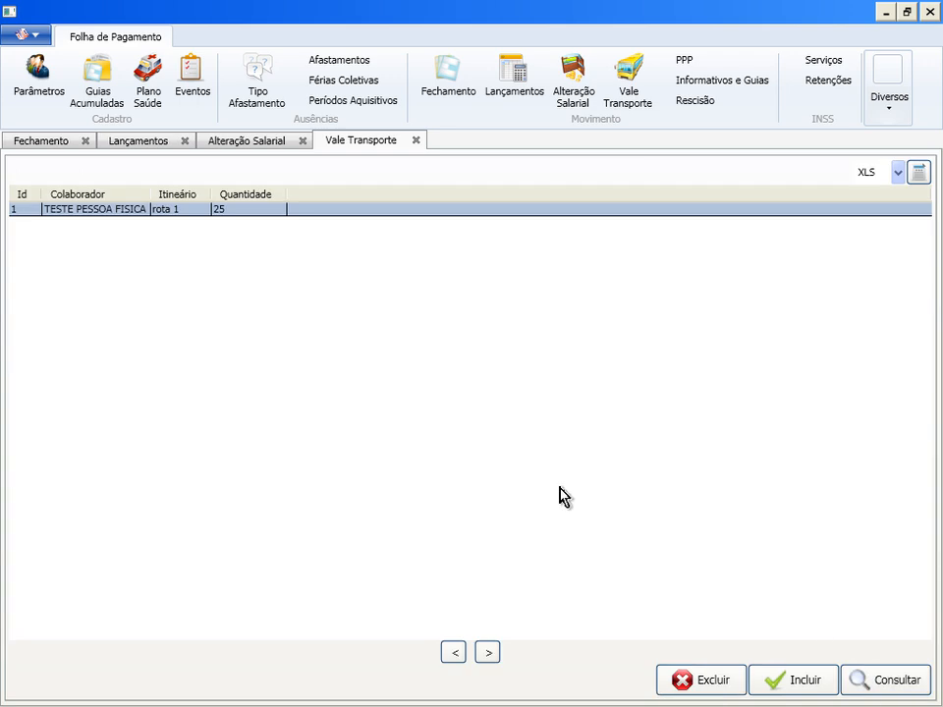
Step: Switch to DBDesigner, locate the payroll entry tables in the Folha de Pagamento region and select FOLHA_LANCAMENTO_CABECALHO
key(alt+Tab)
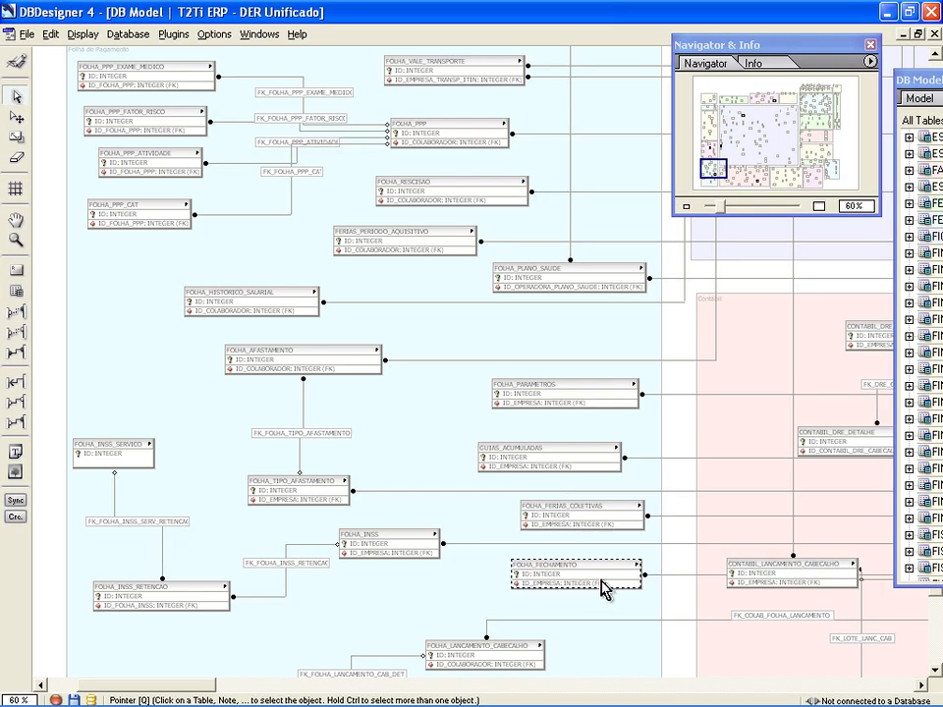
scroll(584, 597, down, 1)
scroll(583, 597, down, 1)
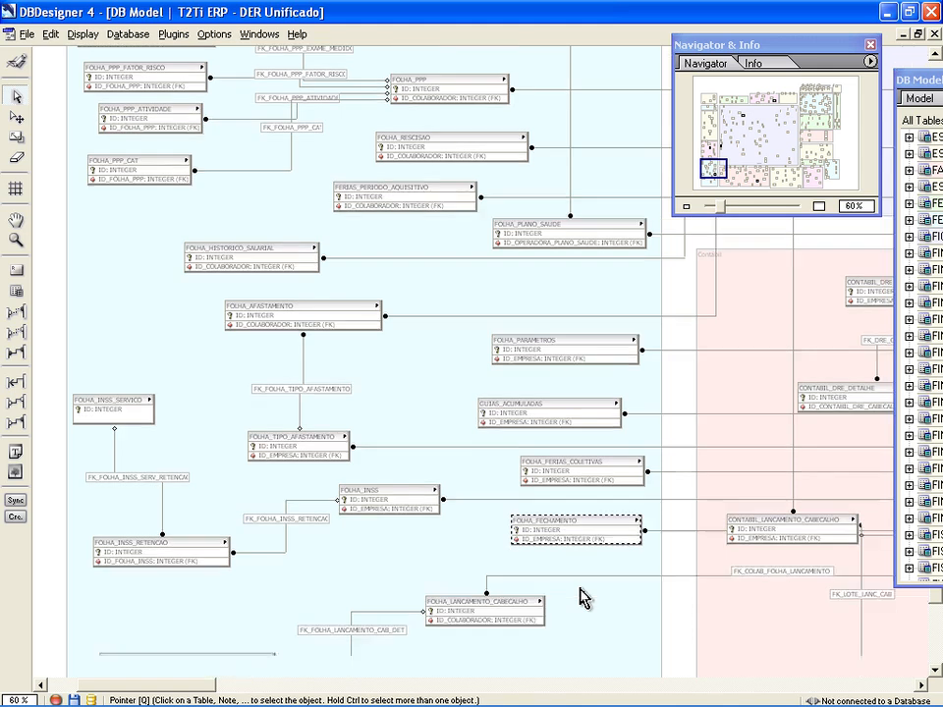
scroll(583, 597, up, 3)
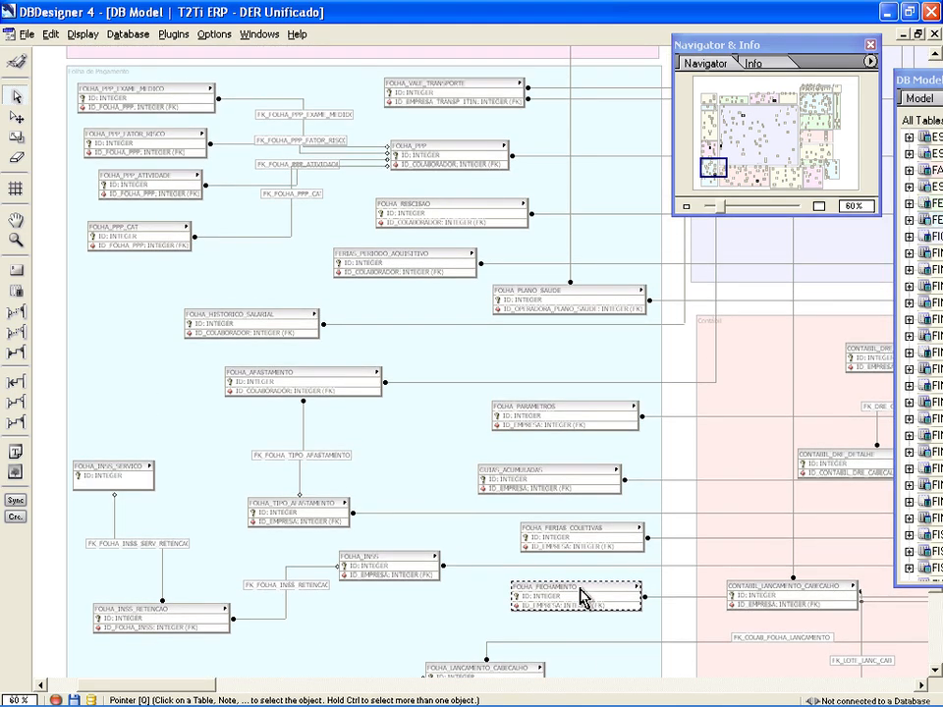
scroll(584, 597, down, 6)
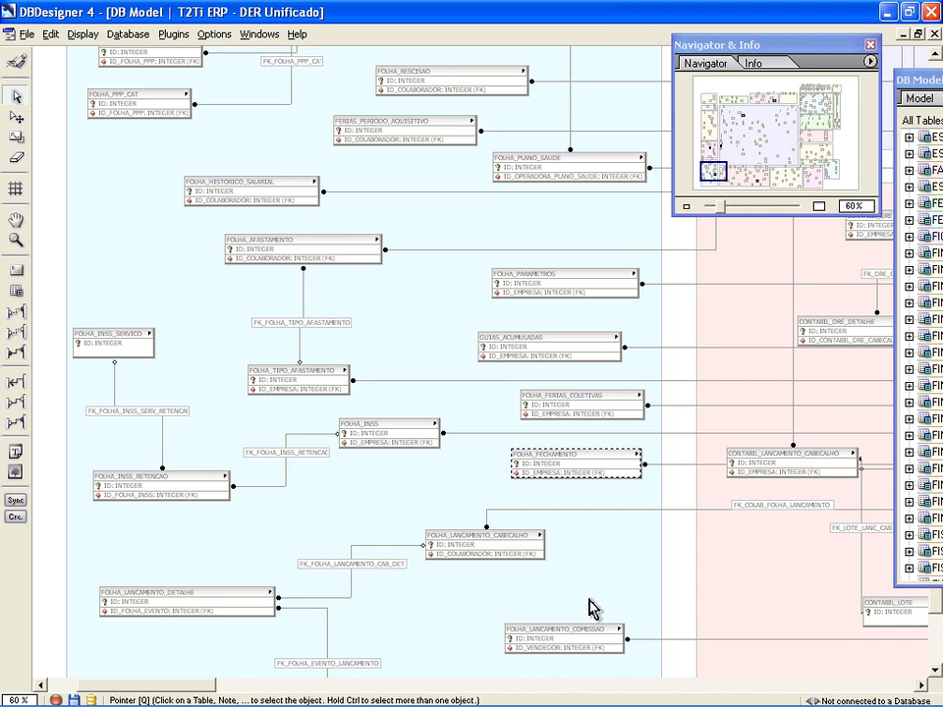
scroll(590, 609, down, 4)
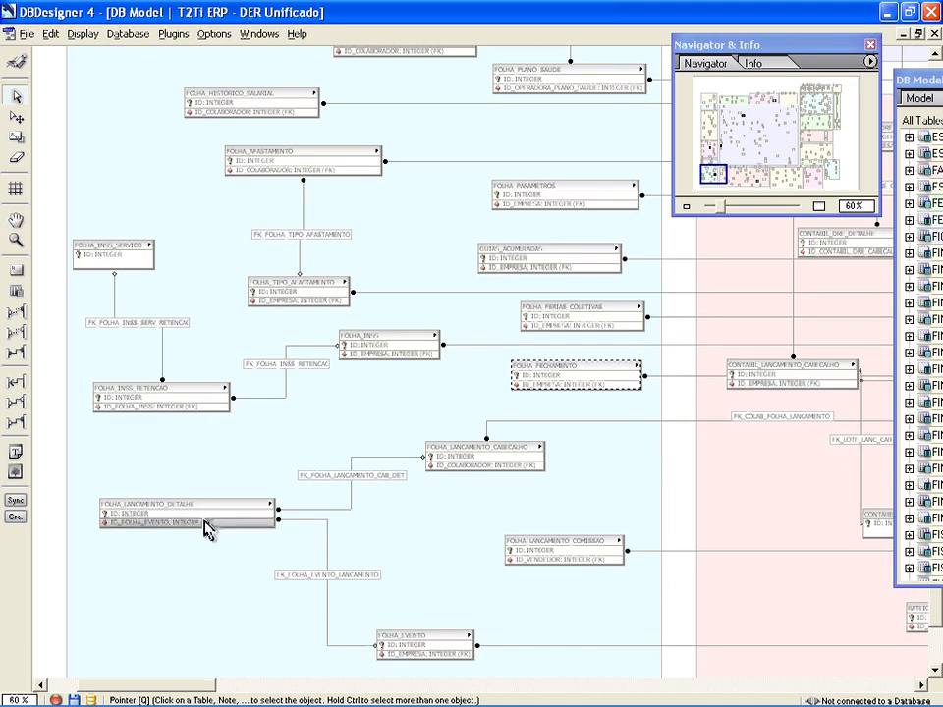
click(459, 472)
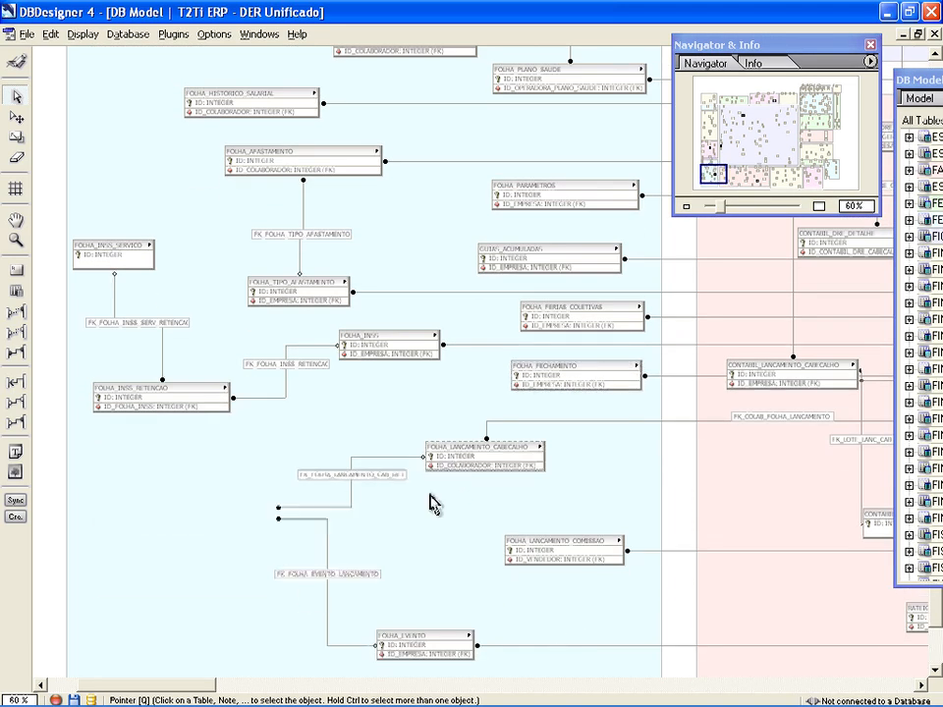
Step: Compare the Lançamentos list with the FOLHA_LANCAMENTO_CABECALHO, FOLHA_LANCAMENTO_DETALHE and FOLHA_EVENTO tables in the DBDesigner model
ctrl+click(268, 518)
key(alt+Tab)
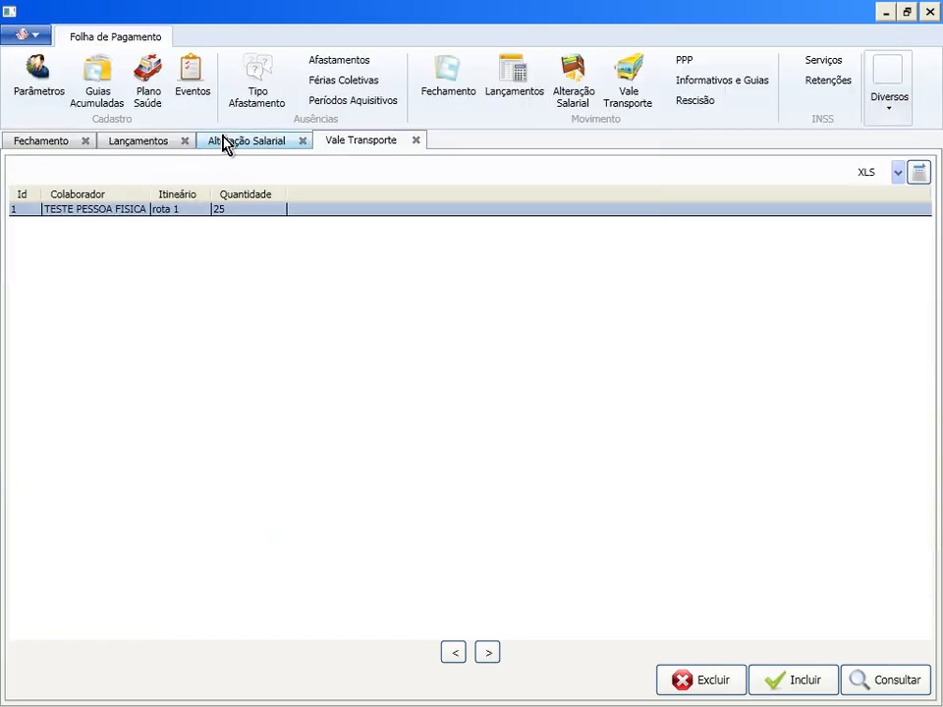
click(128, 141)
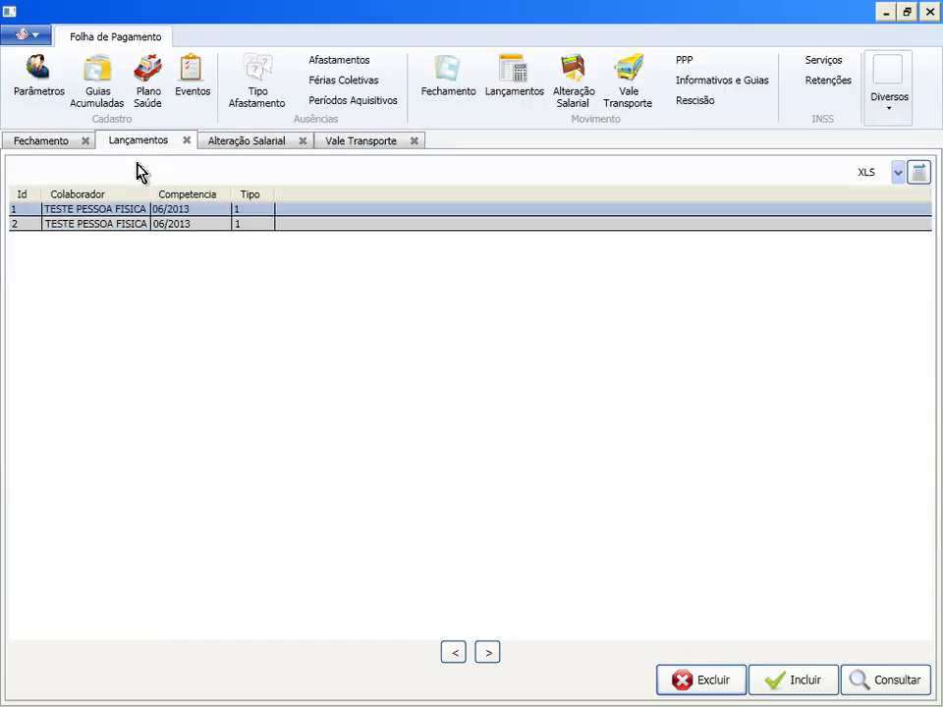
key(alt+Tab)
click(449, 458)
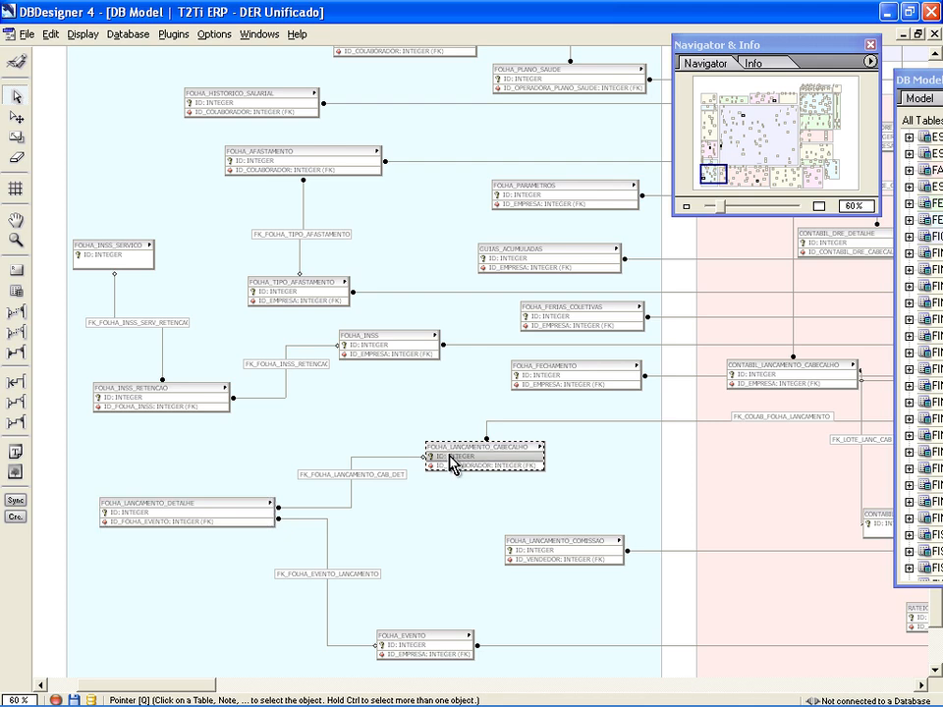
click(212, 518)
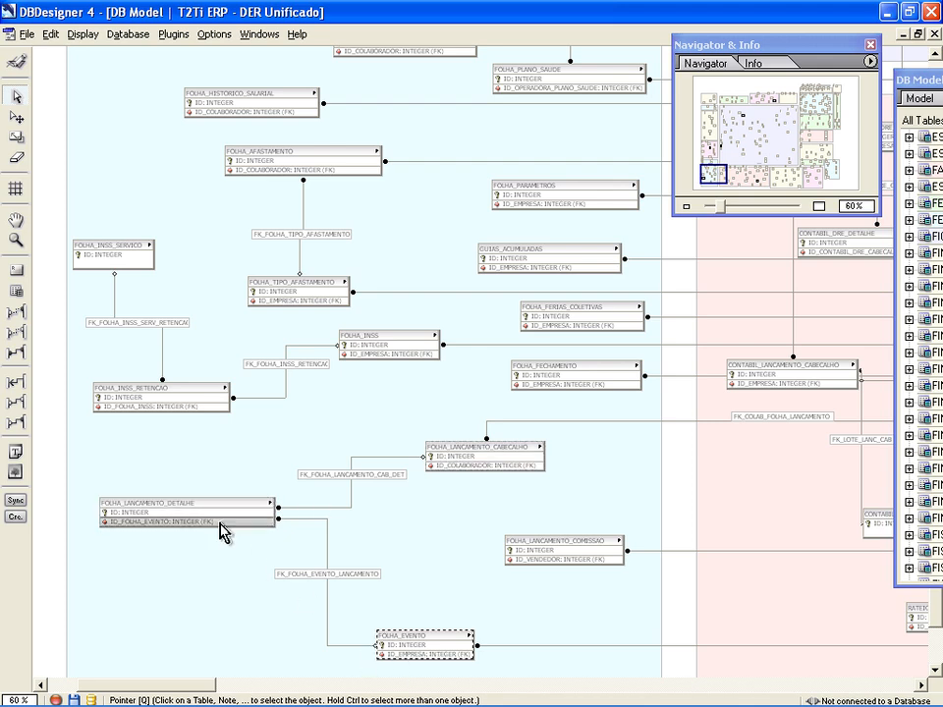
Step: Examine the columns of the FOLHA_HISTORICO_SALARIAL table in its table editor, then close it without changes
scroll(441, 601, up, 3)
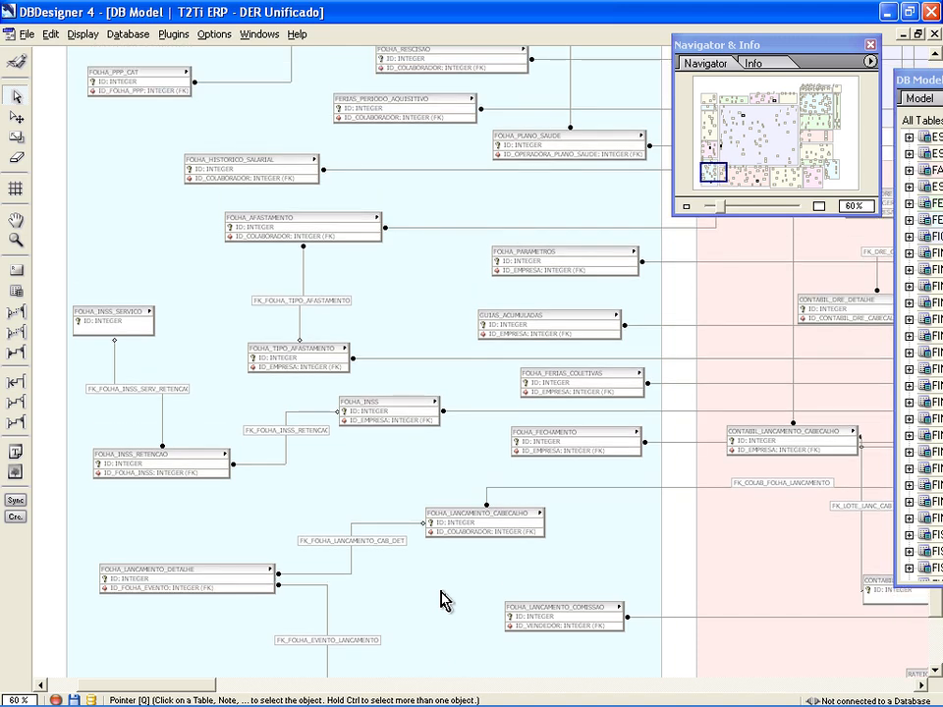
scroll(441, 601, up, 2)
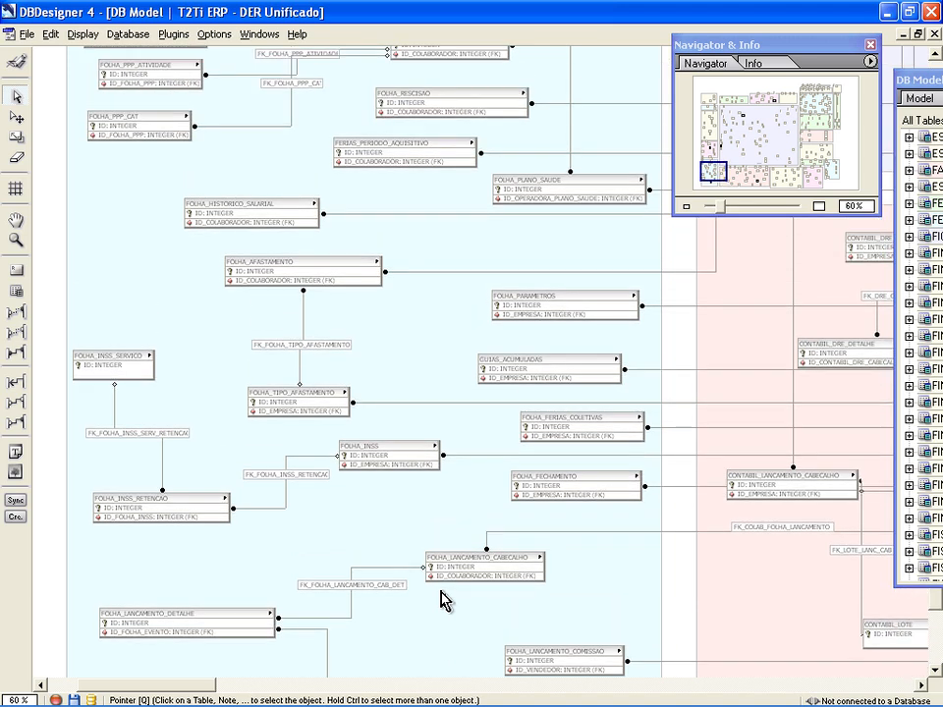
scroll(441, 601, up, 1)
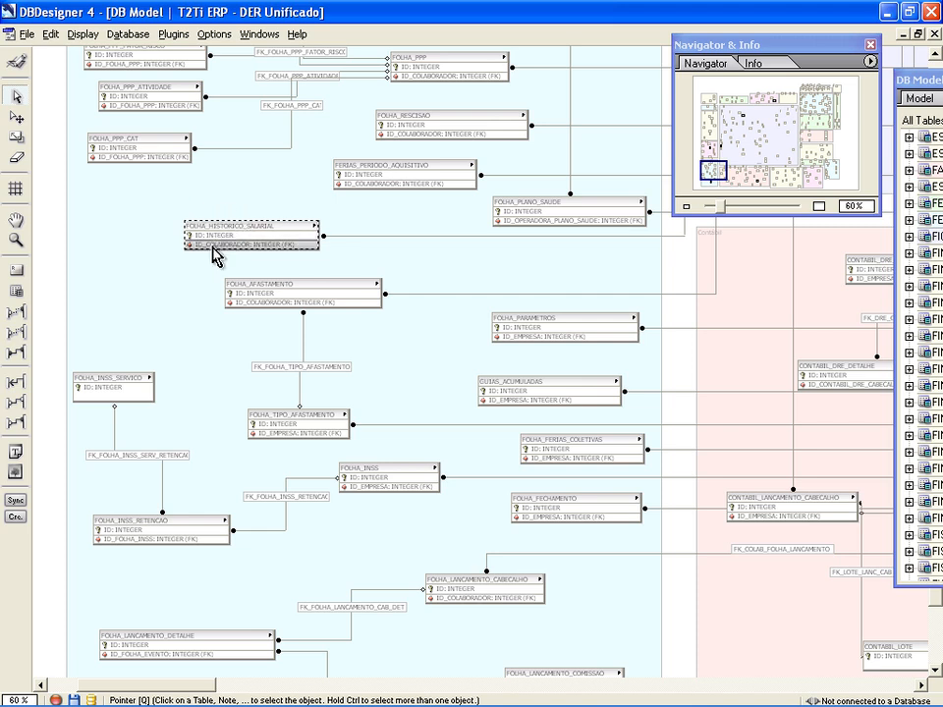
double_click(236, 250)
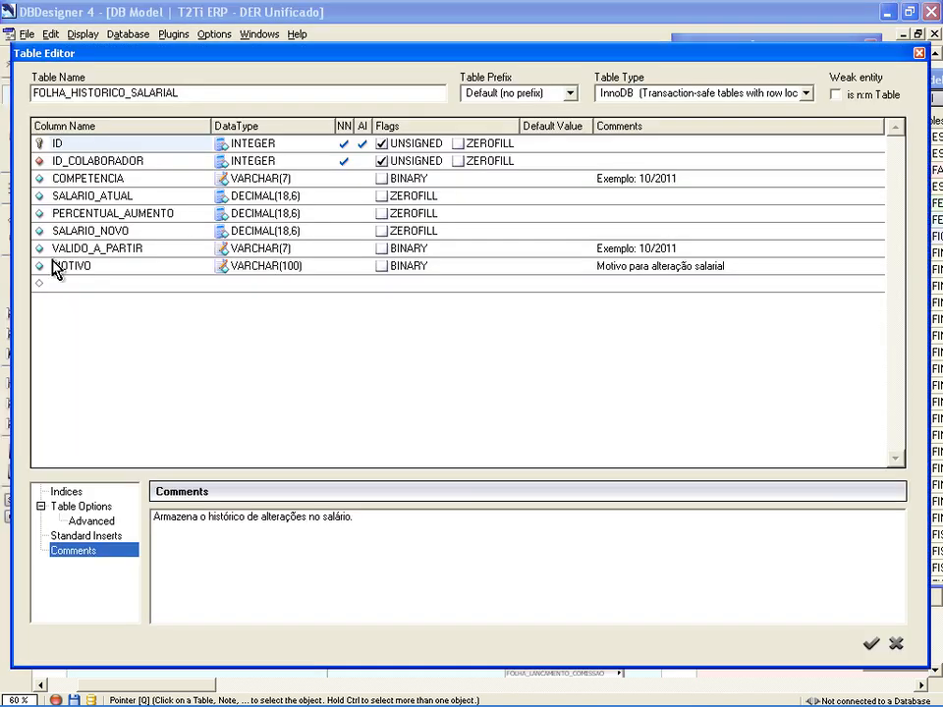
click(895, 643)
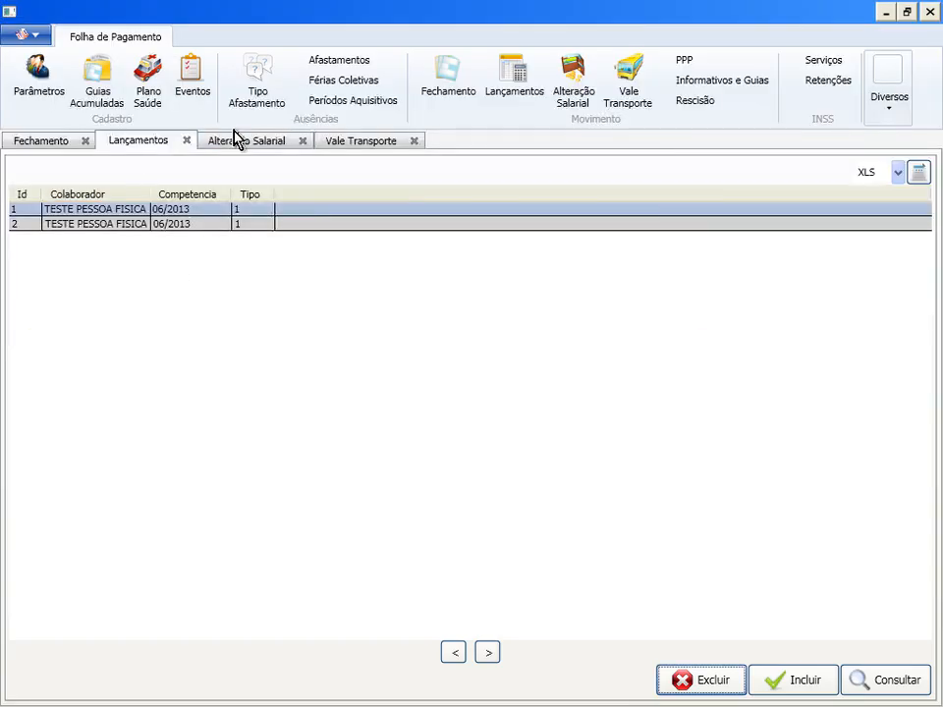
Step: Show the Alteração Salarial and Vale Transporte lists, then inspect the FOLHA_VALE_TRANSPORTE table's columns in DBDesigner without changing them
click(236, 140)
click(358, 142)
key(alt+Tab)
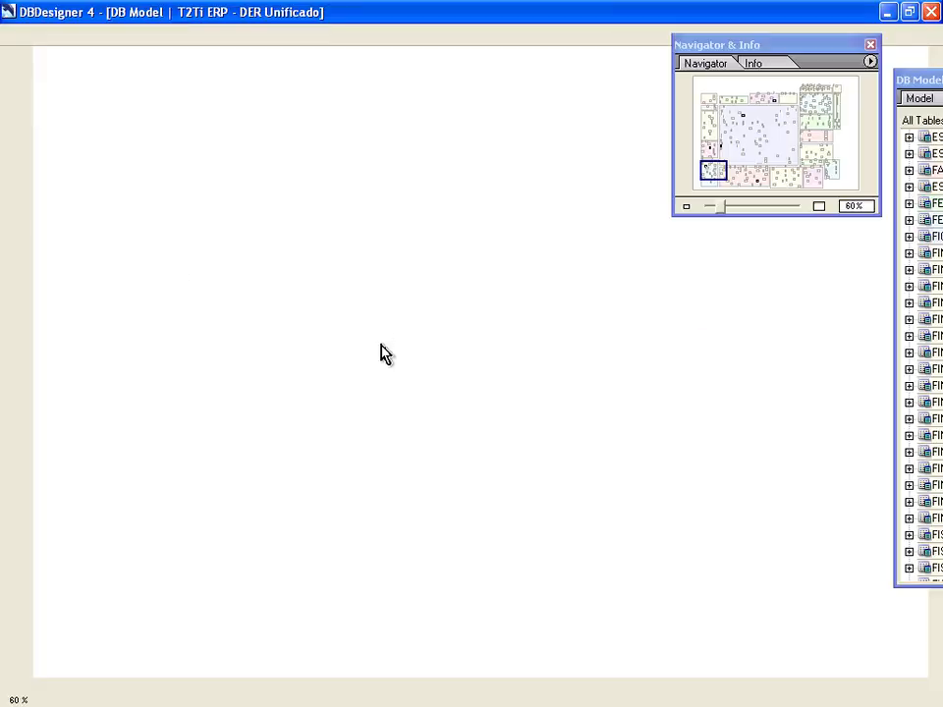
scroll(435, 276, up, 5)
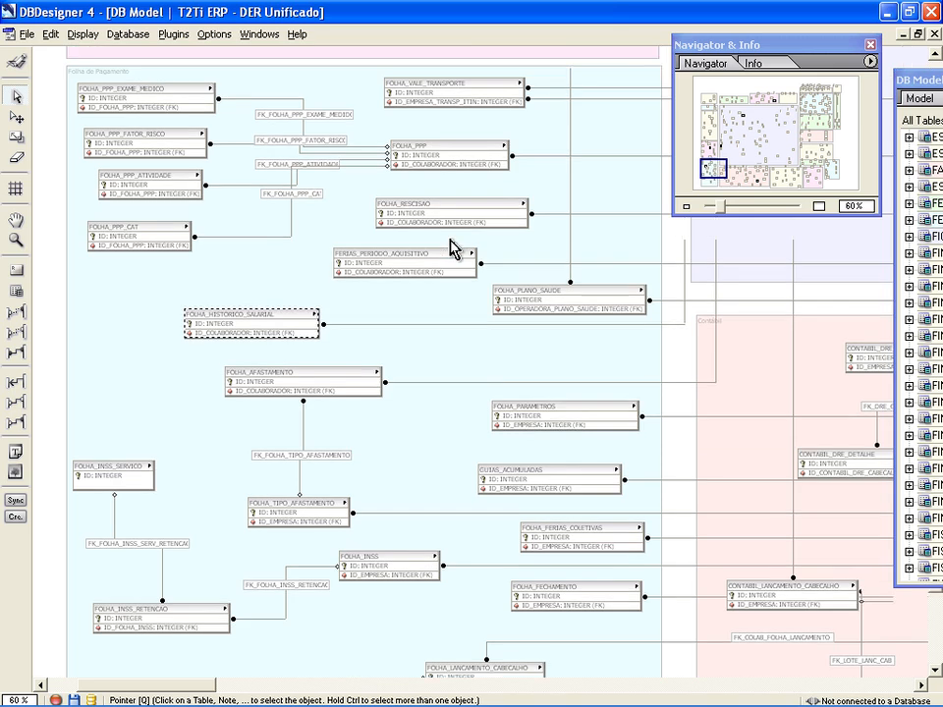
double_click(428, 128)
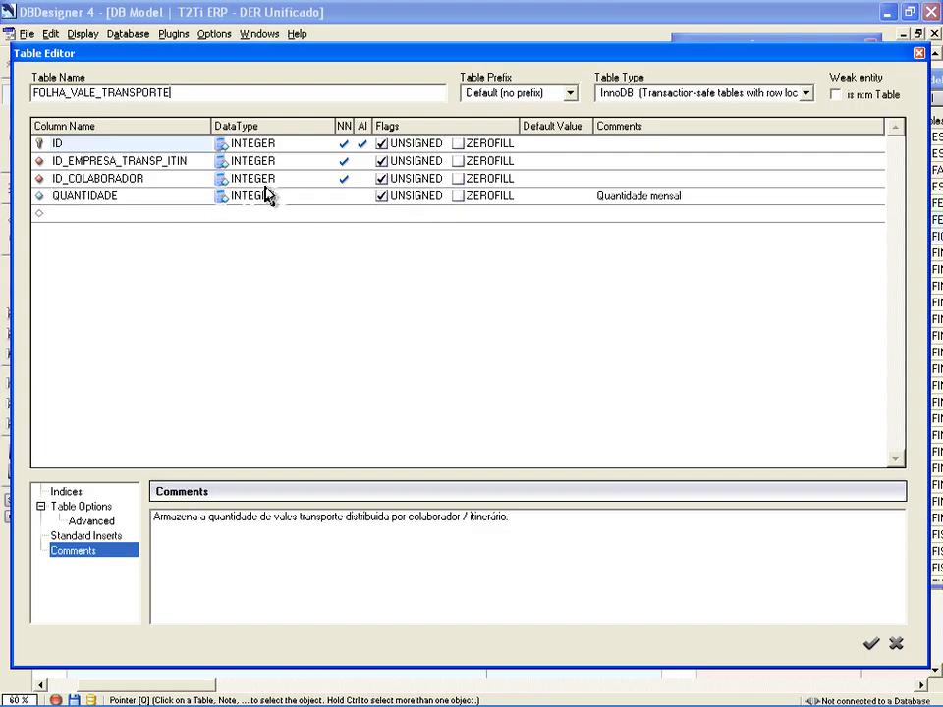
click(895, 644)
Step: Switch to the payroll application and view the PPP record's CAT, Atividade, Fator Risco and Exame Médico lists
key(alt+Tab)
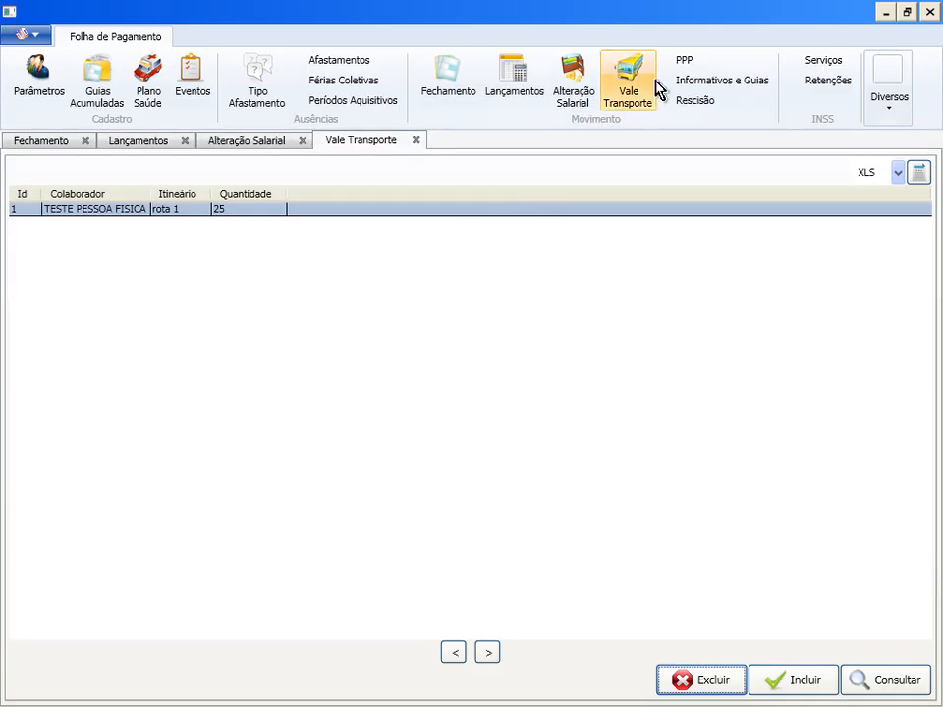
click(678, 63)
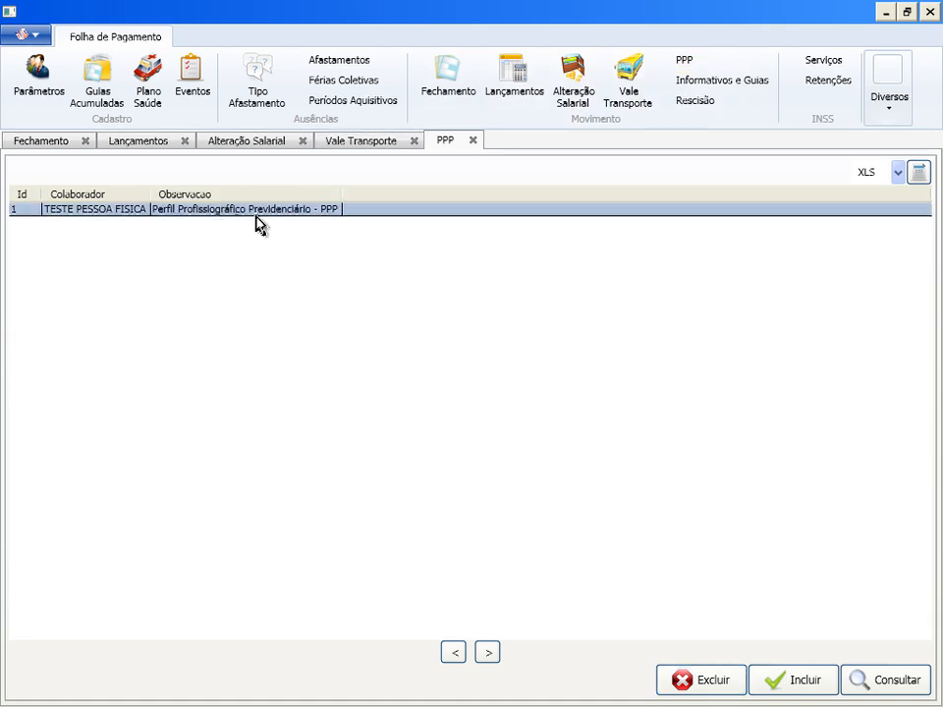
click(880, 680)
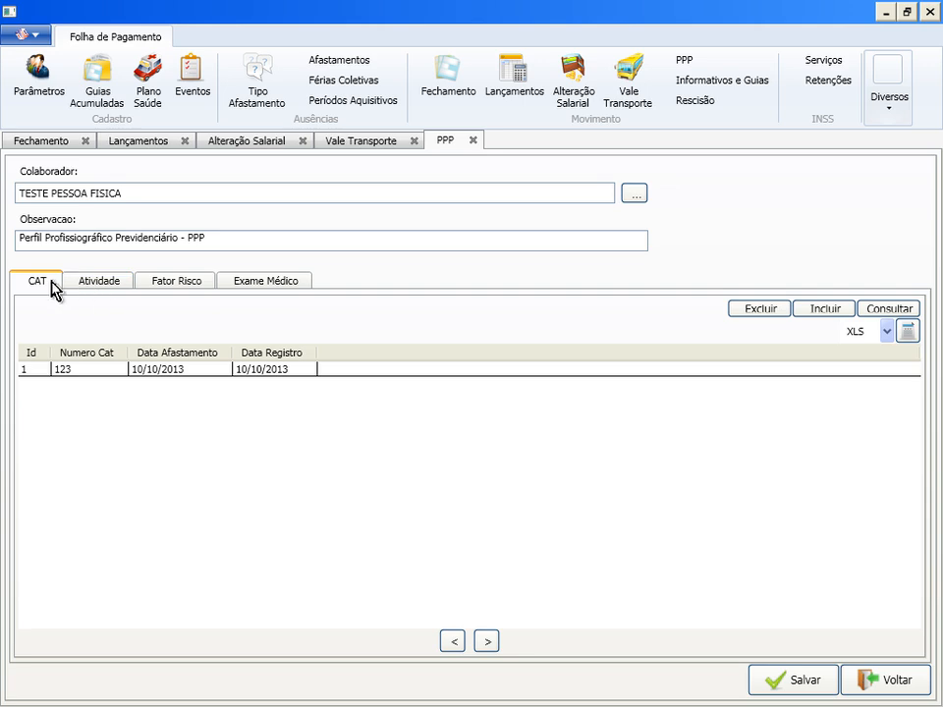
click(97, 283)
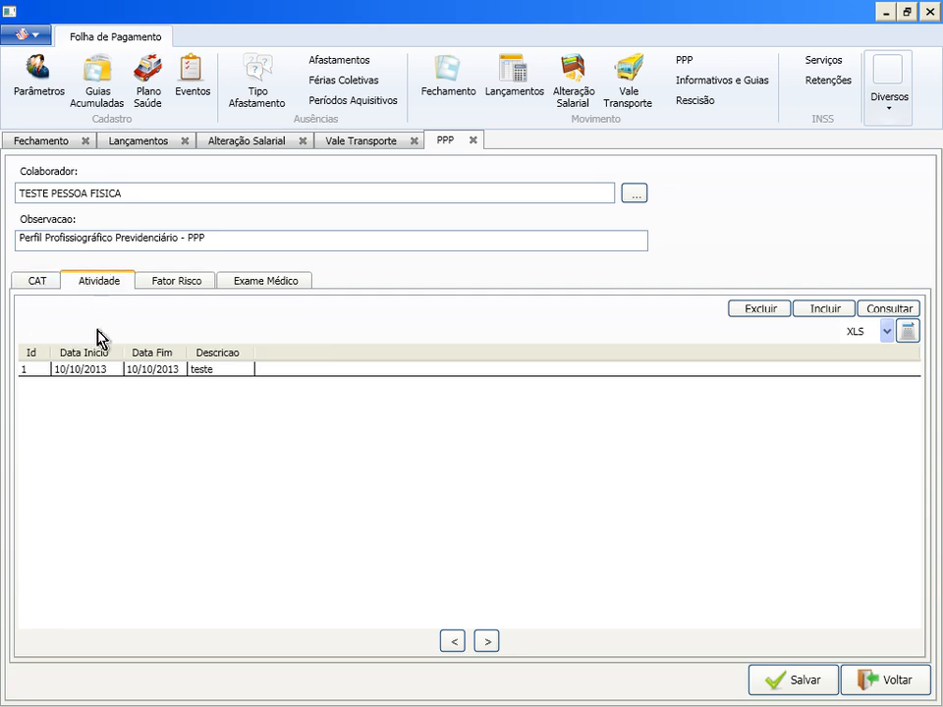
click(173, 281)
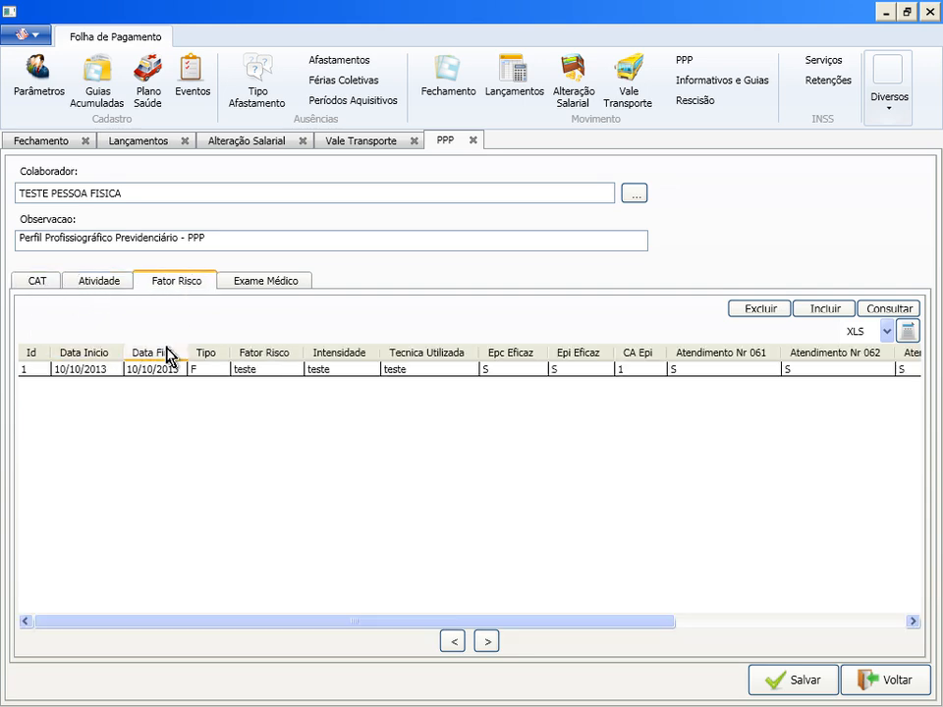
click(258, 282)
click(37, 283)
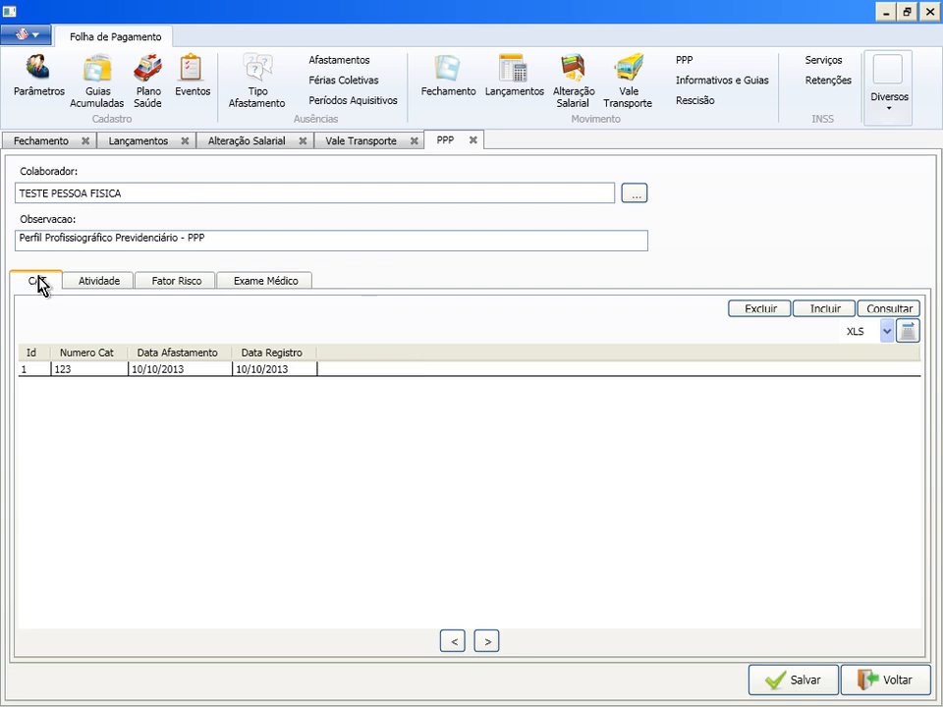
click(542, 370)
Step: Switch to DBDesigner, inspect the FOLHA_PPP table's columns and comment, and point out its exam, risk factor, activity and CAT tables
key(alt+Tab)
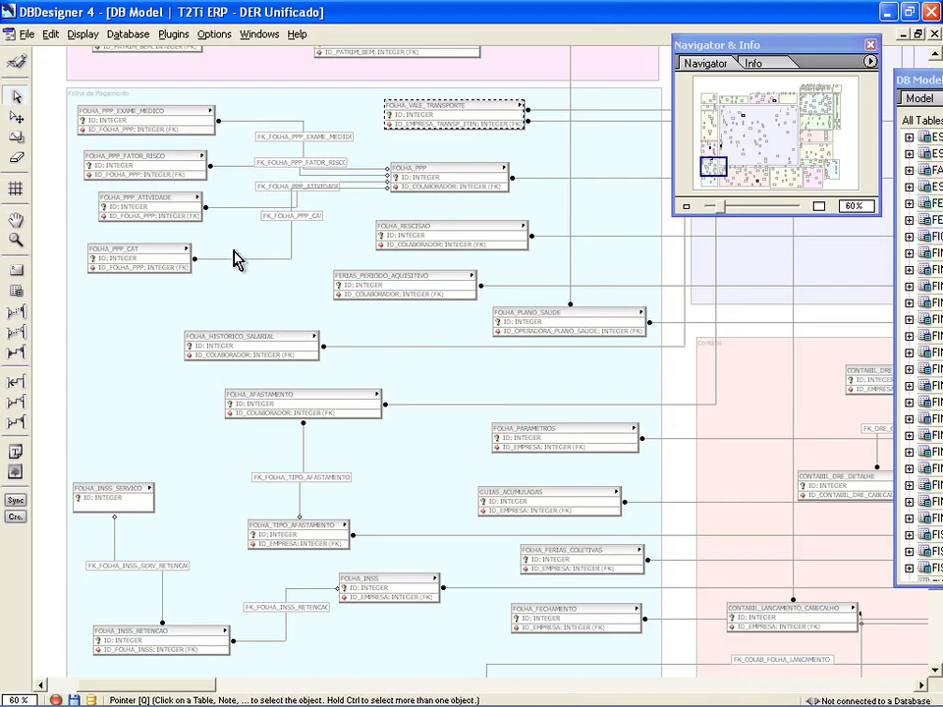
click(438, 179)
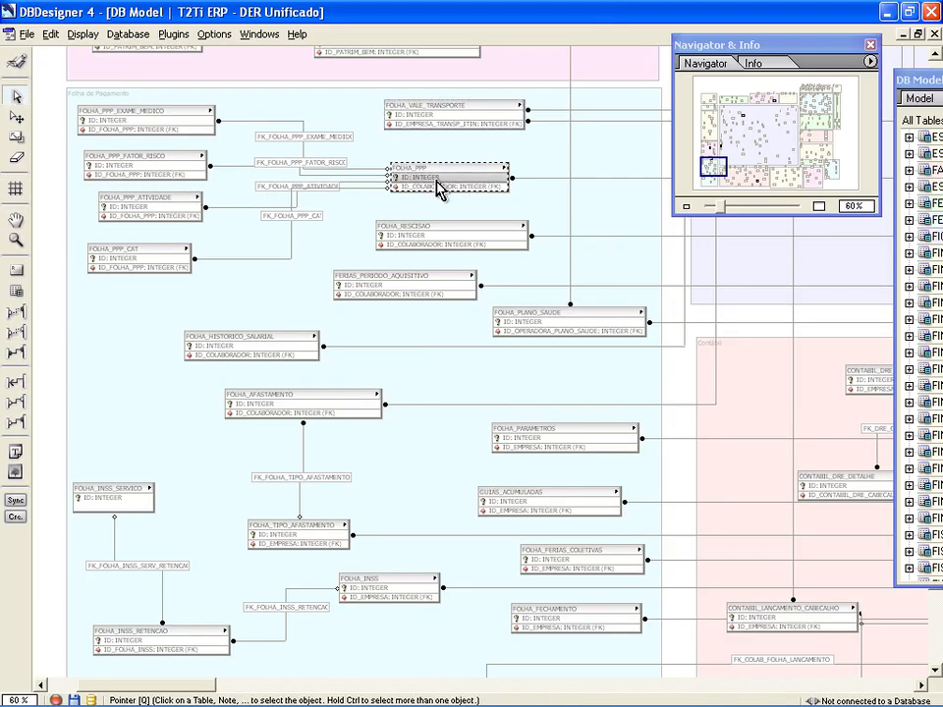
double_click(439, 186)
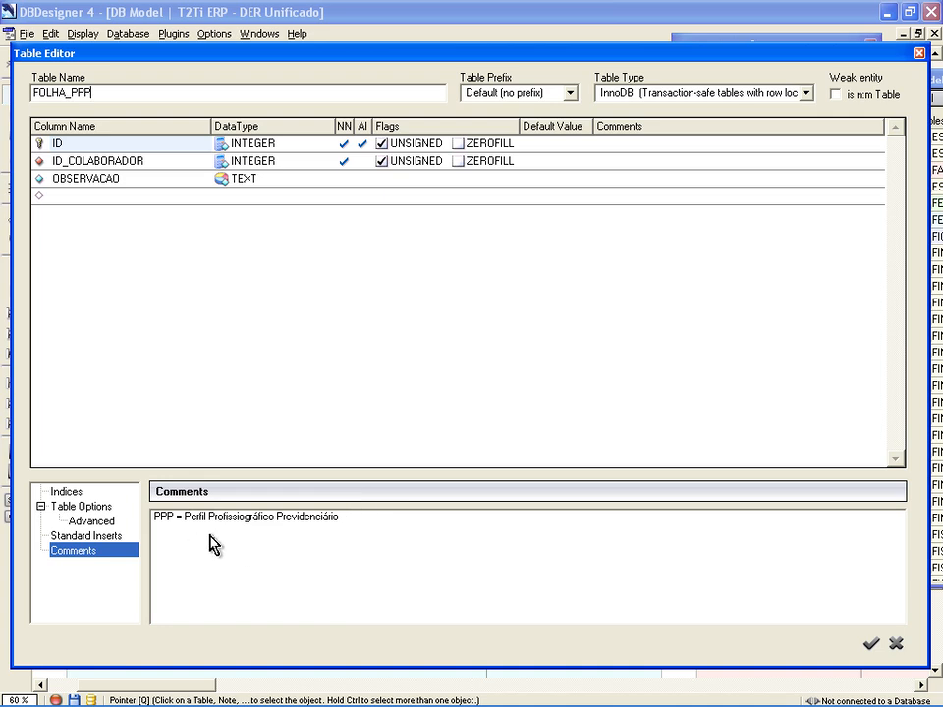
click(896, 644)
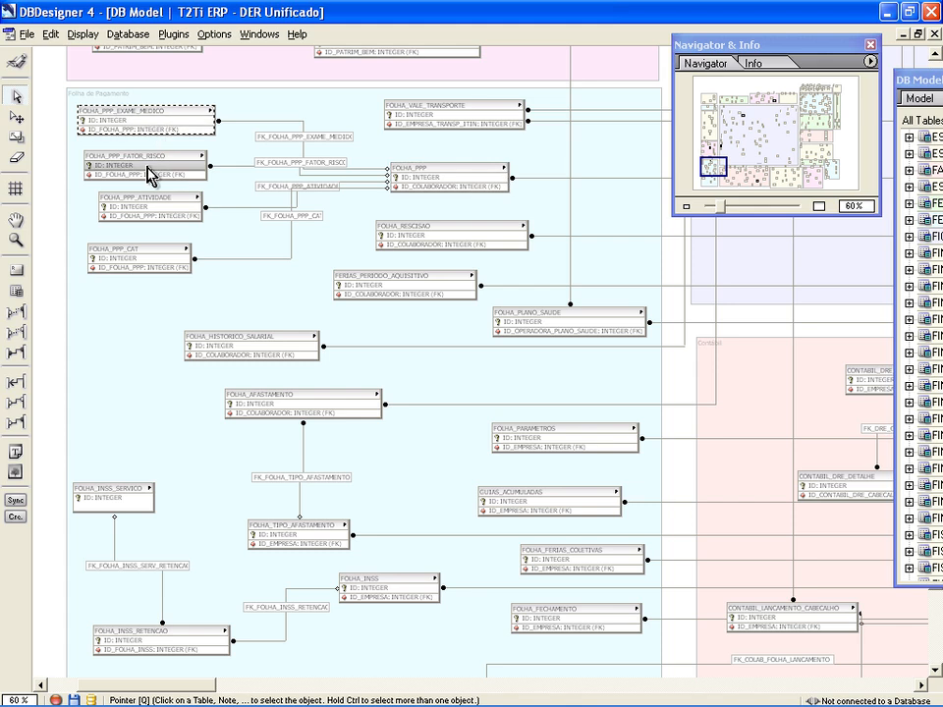
click(147, 250)
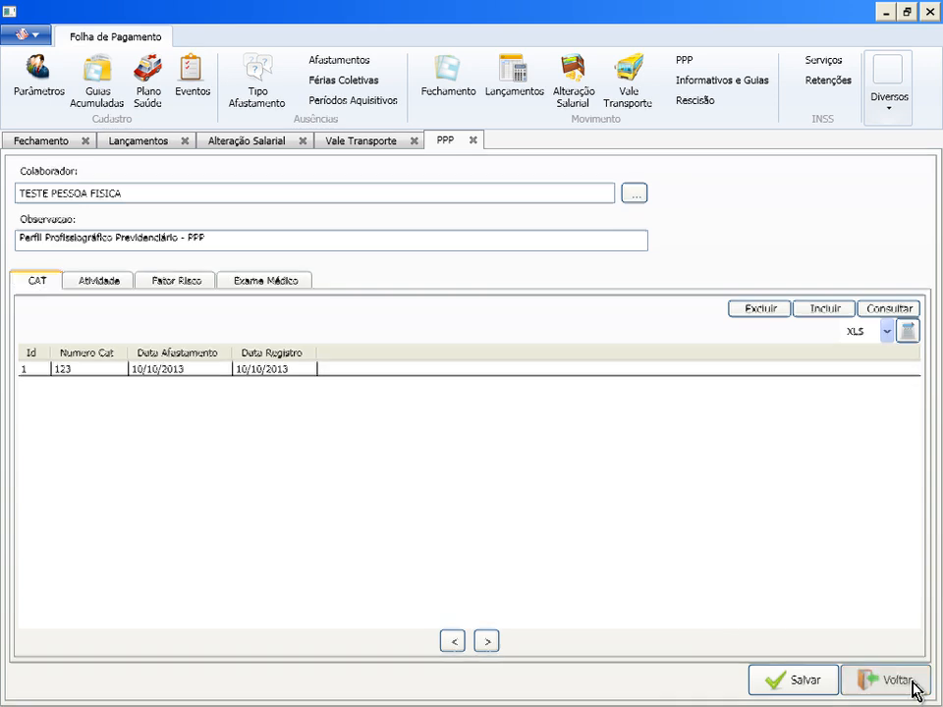
Step: Return to the PPP list in the payroll application, then review the monthly and annual reports of Informativos e Guias
click(857, 680)
click(720, 82)
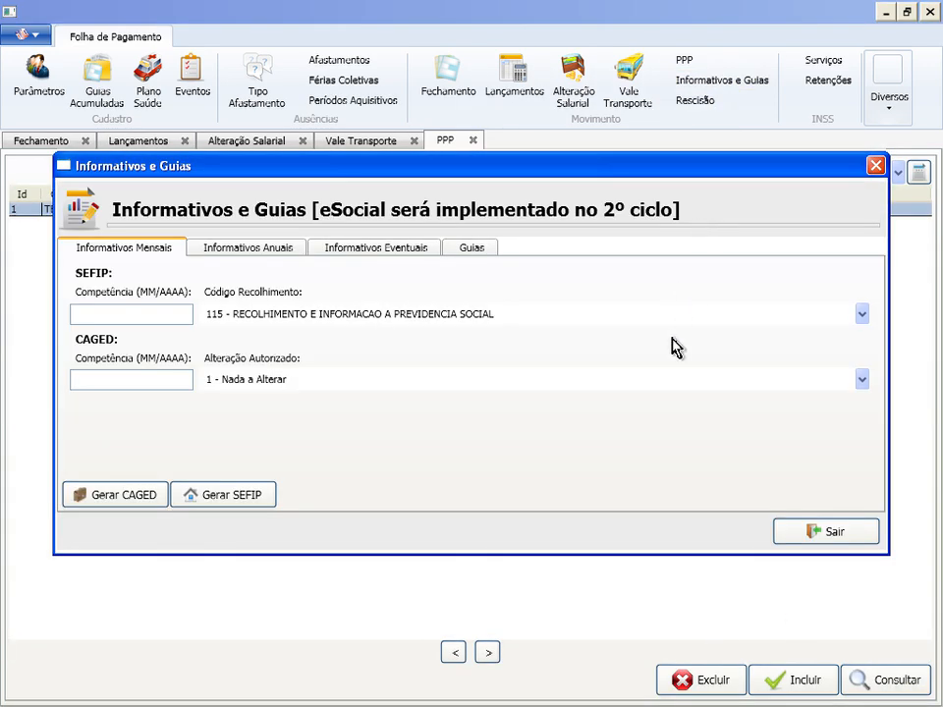
click(146, 311)
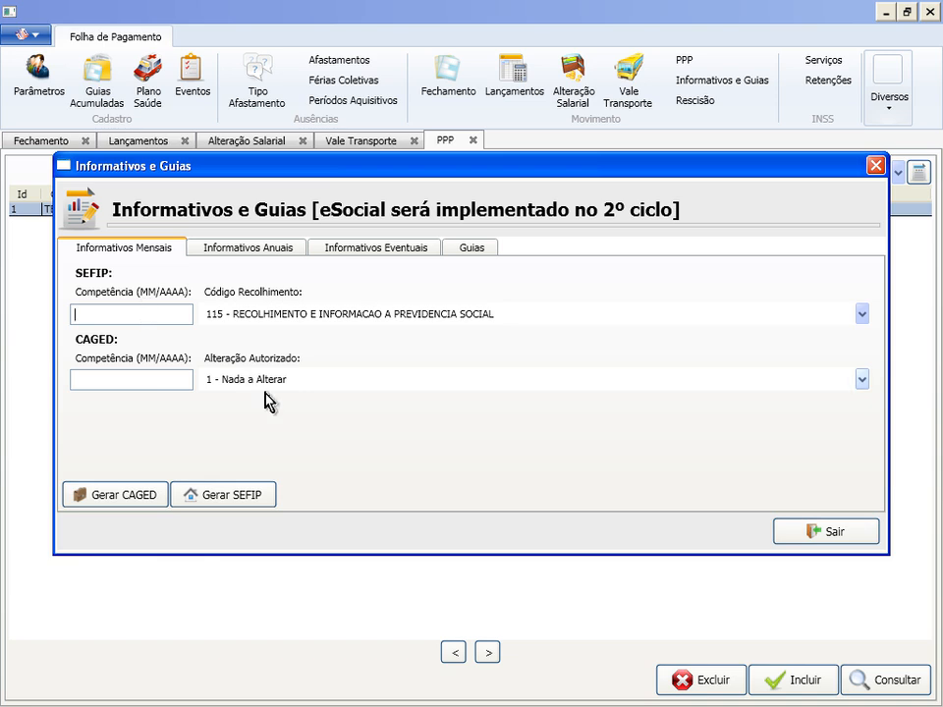
click(243, 249)
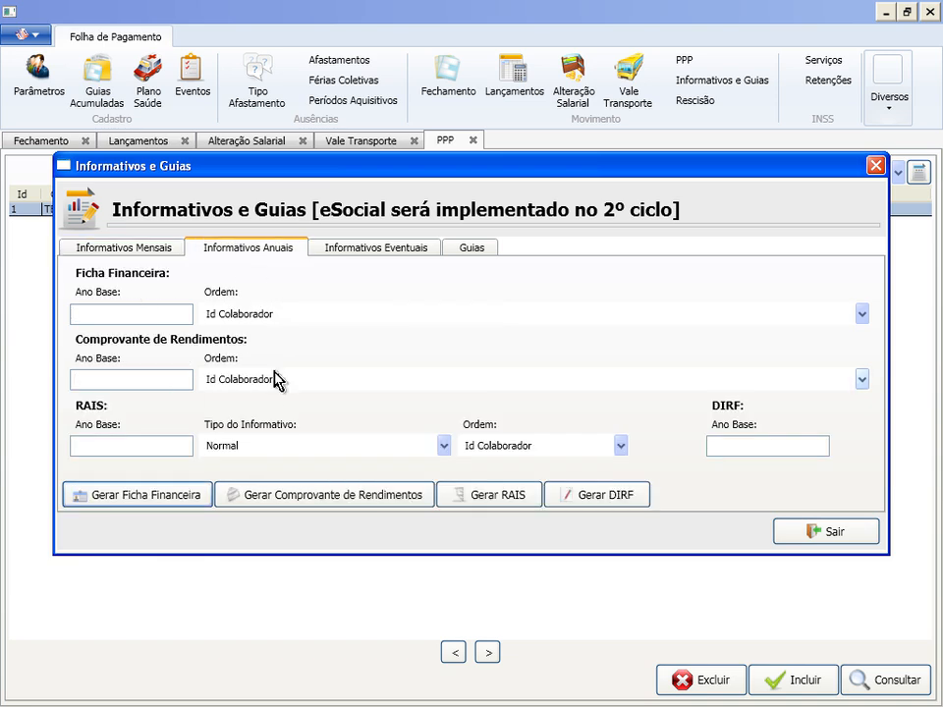
click(115, 315)
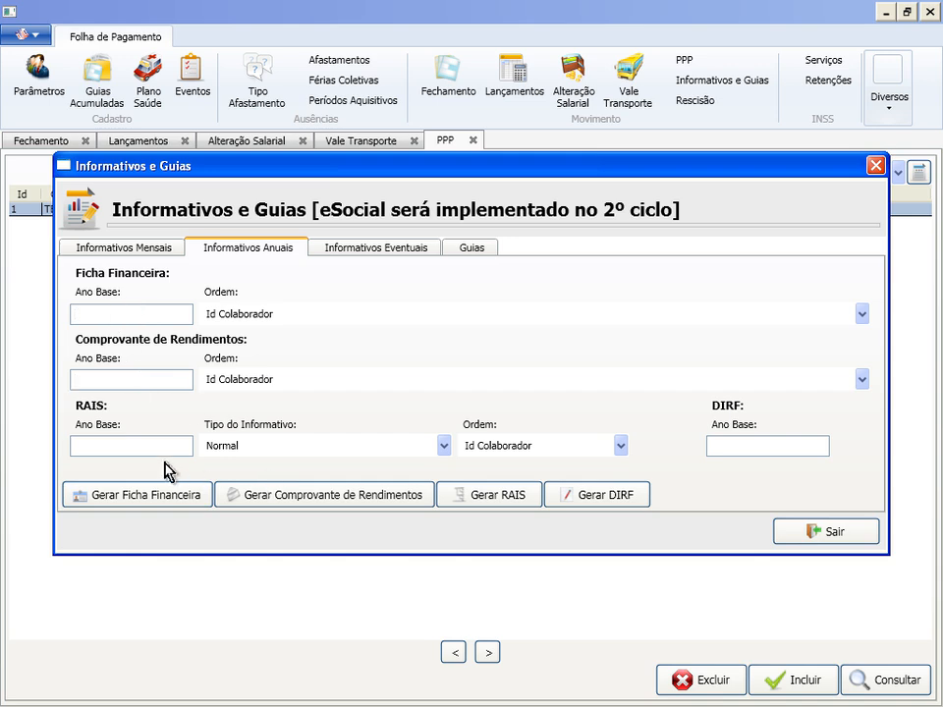
Step: Review the Informativos Eventuais options and the DARF, GPS, GRRF and GRCSU fields under Guias
click(374, 252)
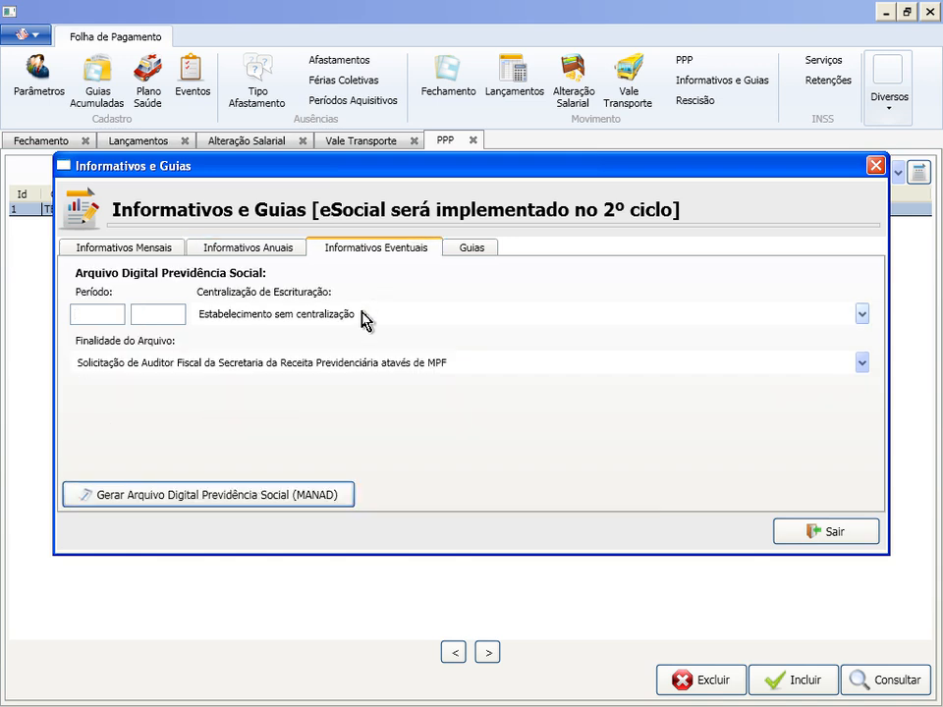
click(98, 315)
click(468, 248)
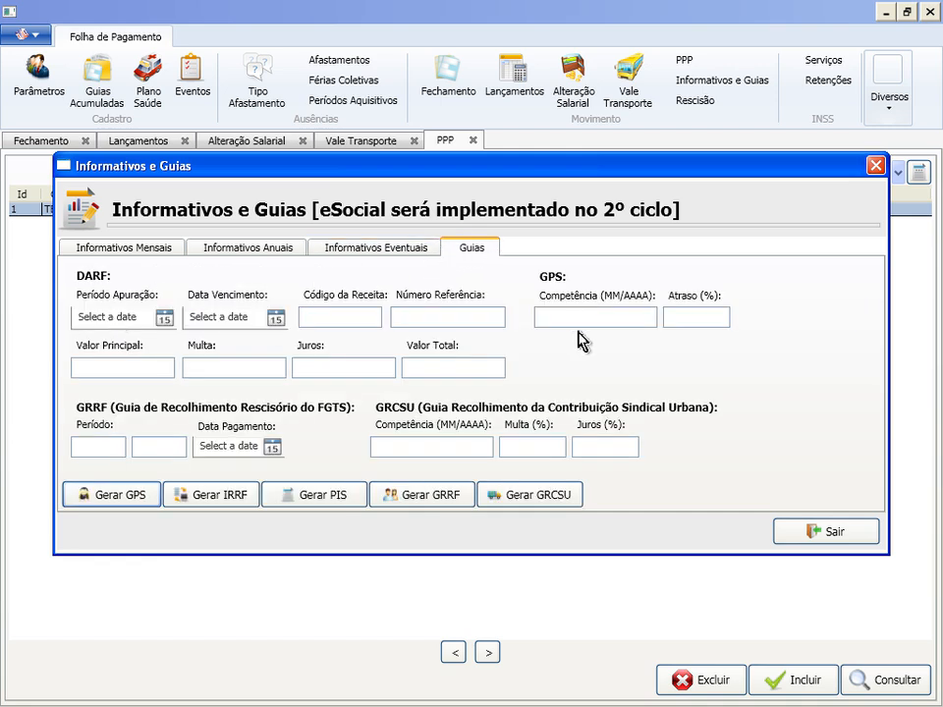
click(99, 448)
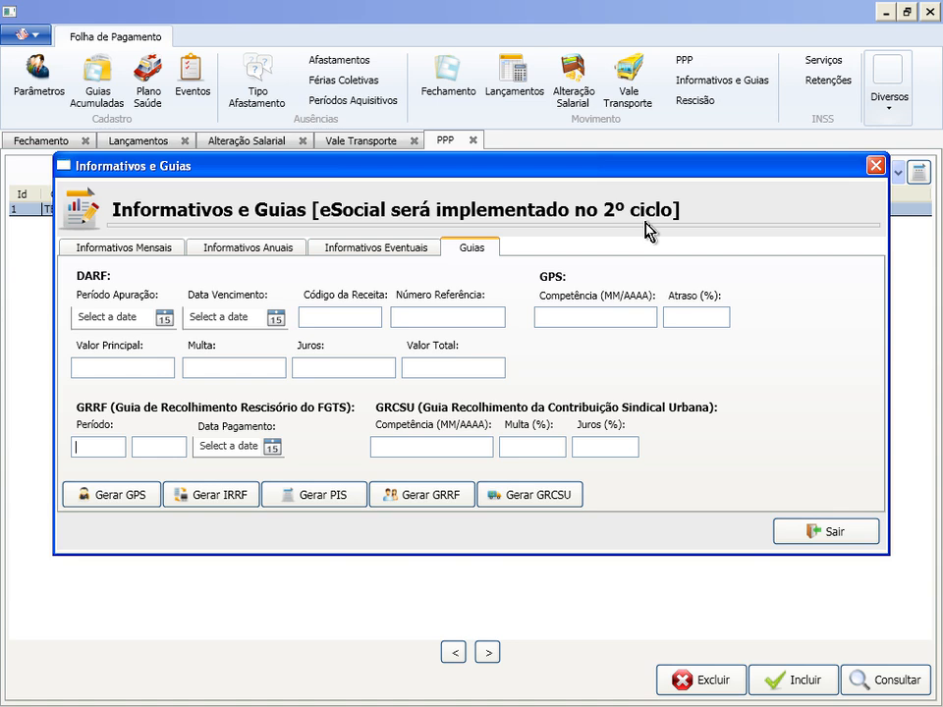
Step: Try to generate the GRCSU and GRRF guides, and preview the DARF form produced by the PIS guide
click(562, 496)
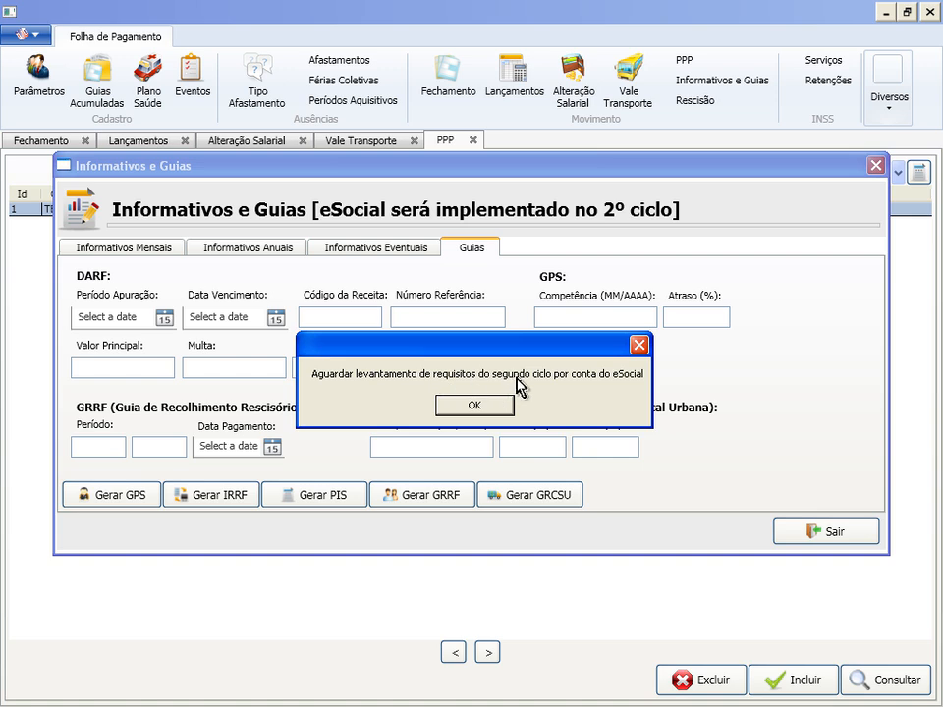
click(471, 406)
click(431, 494)
click(471, 406)
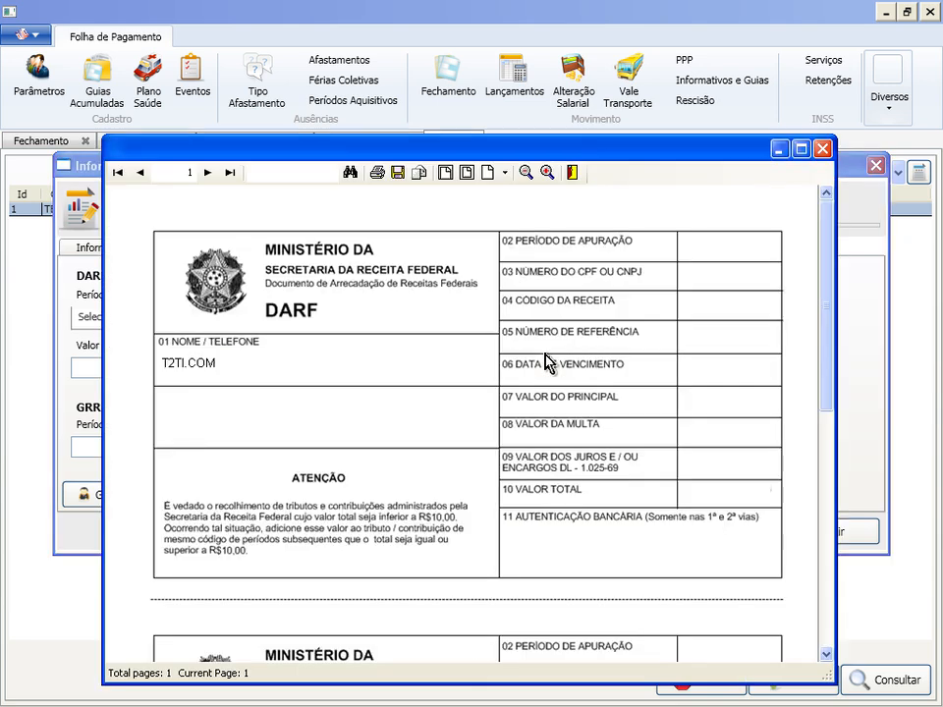
click(822, 148)
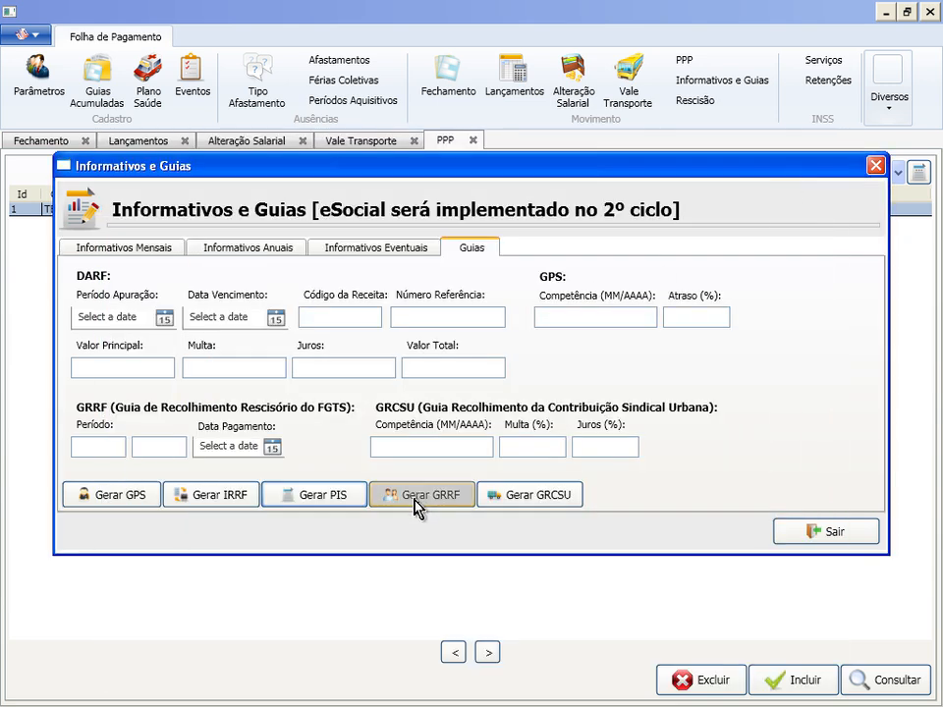
click(486, 409)
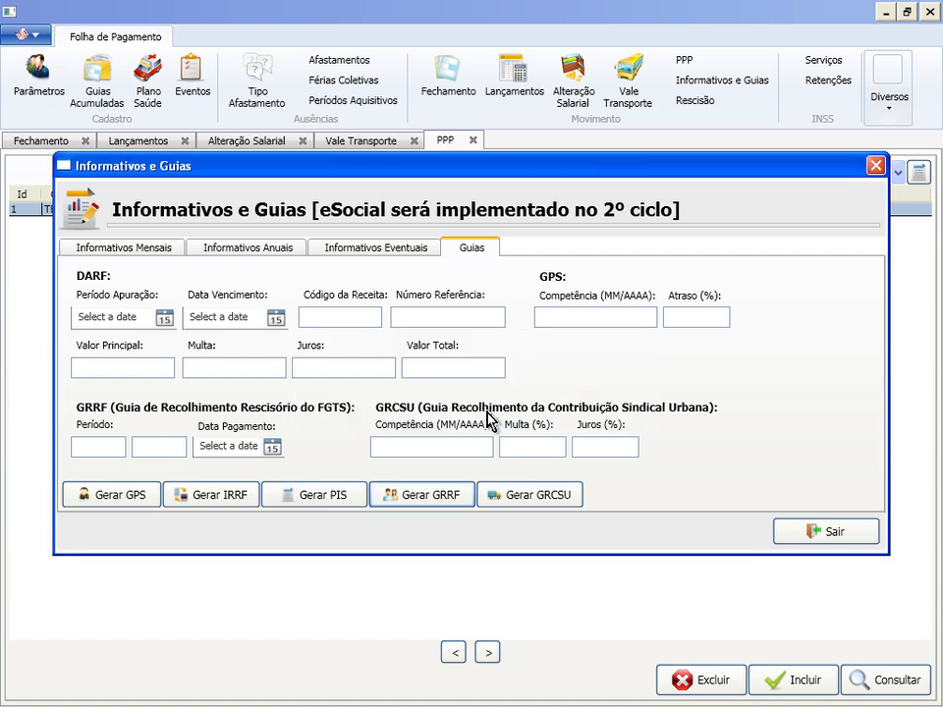
click(317, 499)
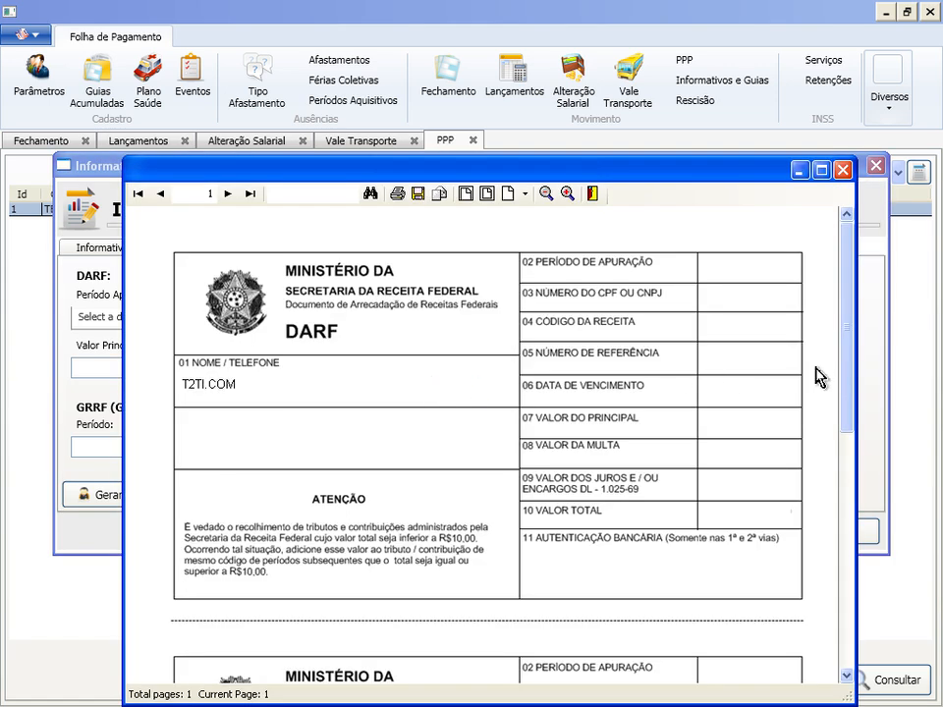
Step: Close the preview and fill in the DARF: apuração 10/01/2014, vencimento 23/01/2014, código da receita 1003, referência 123456, principal 1, multa 2, juros 3, total 4
drag(847, 378, 847, 339)
click(840, 169)
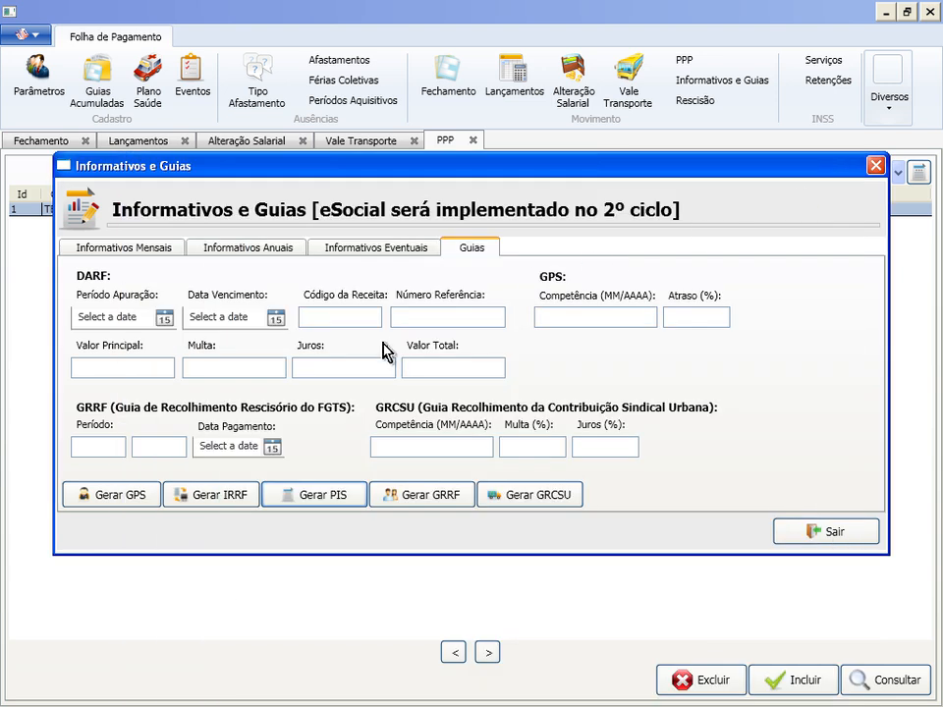
click(164, 319)
click(228, 394)
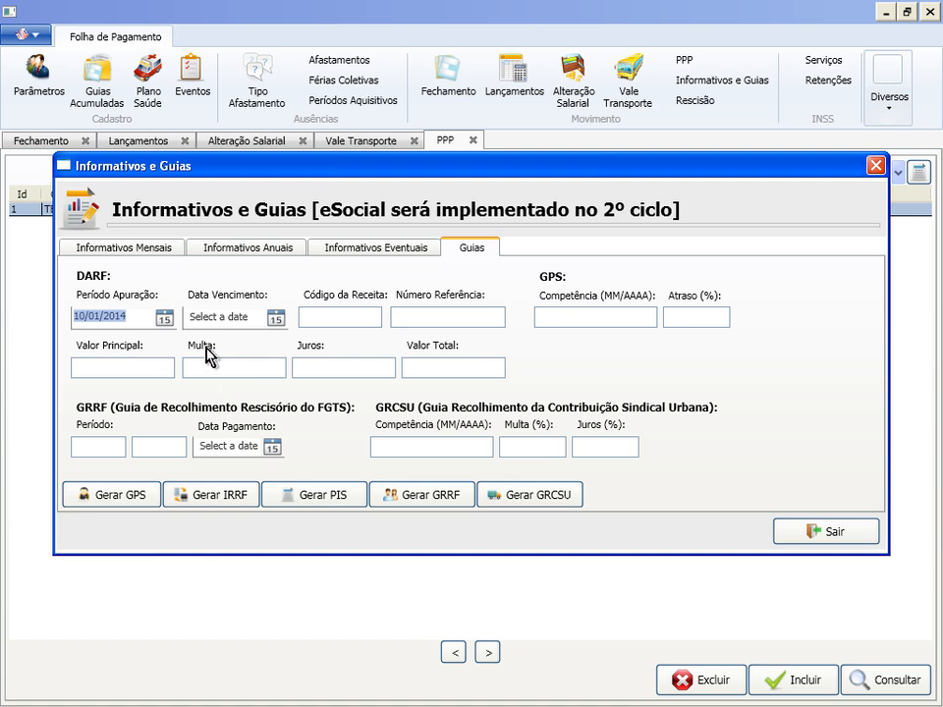
click(274, 318)
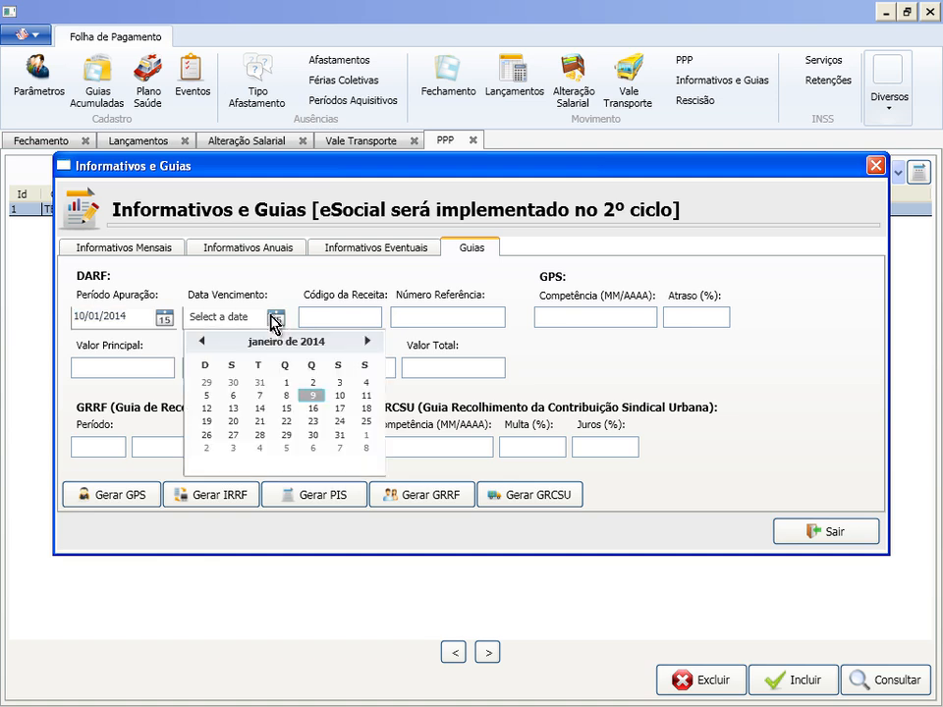
click(312, 422)
click(322, 320)
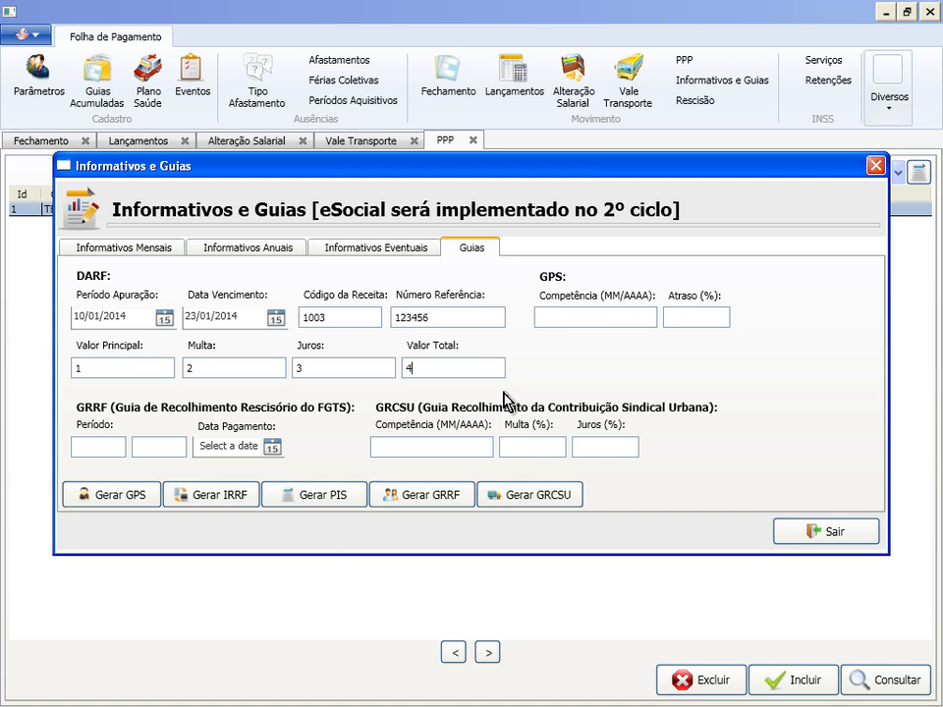
Step: Generate the PIS guide, review the filled-in values on the DARF form, and close the preview
click(326, 497)
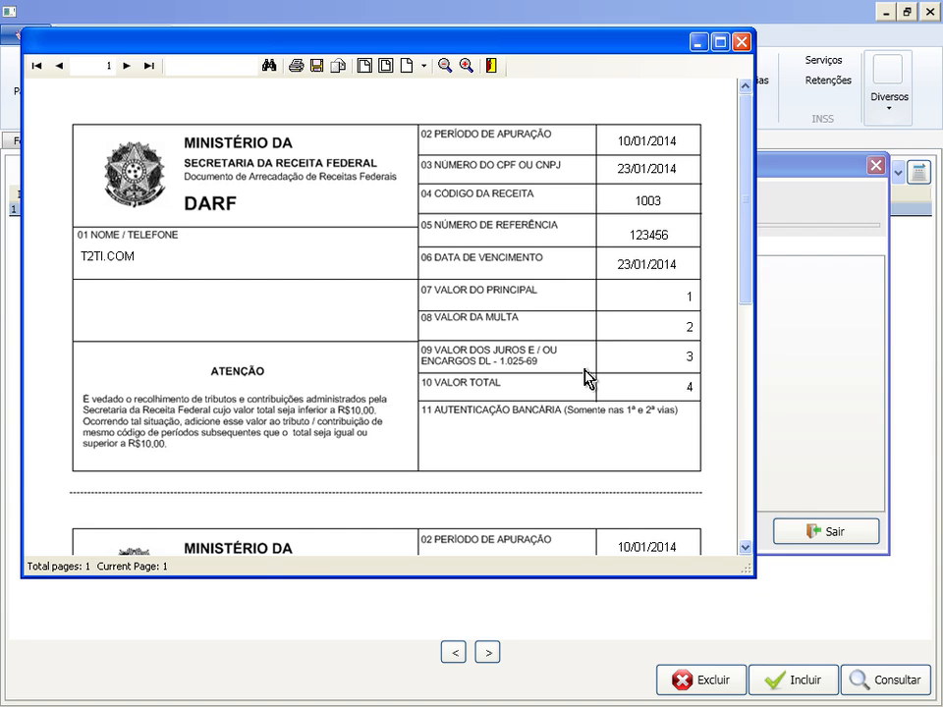
drag(751, 286, 749, 151)
click(741, 41)
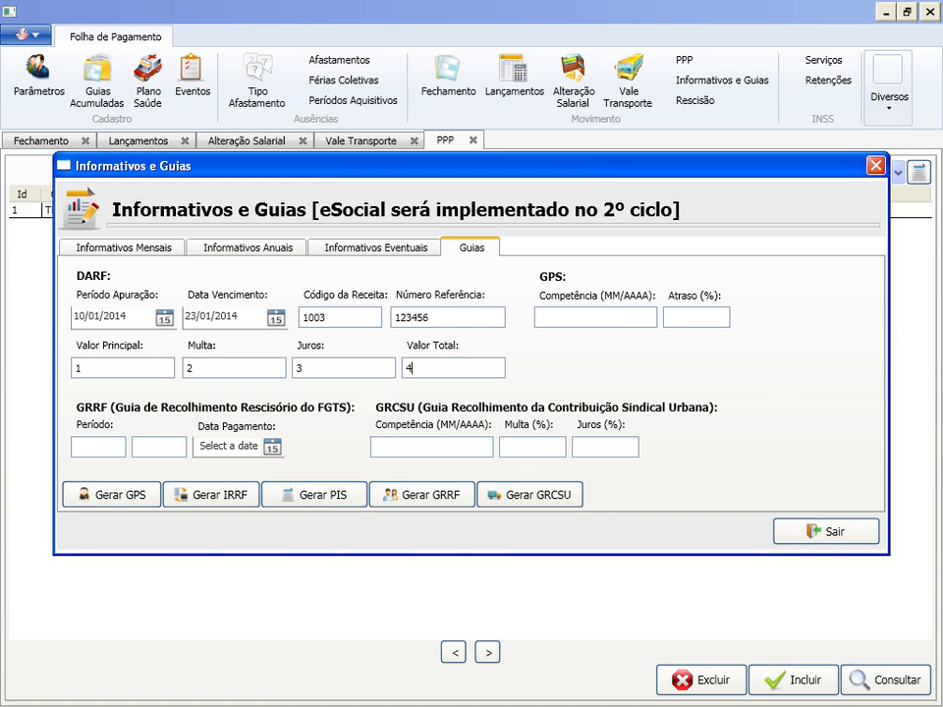
Step: Try to generate the Arquivo Digital Previdência Social (MANAD) from Informativos Eventuais and dismiss the notice
click(362, 251)
click(294, 501)
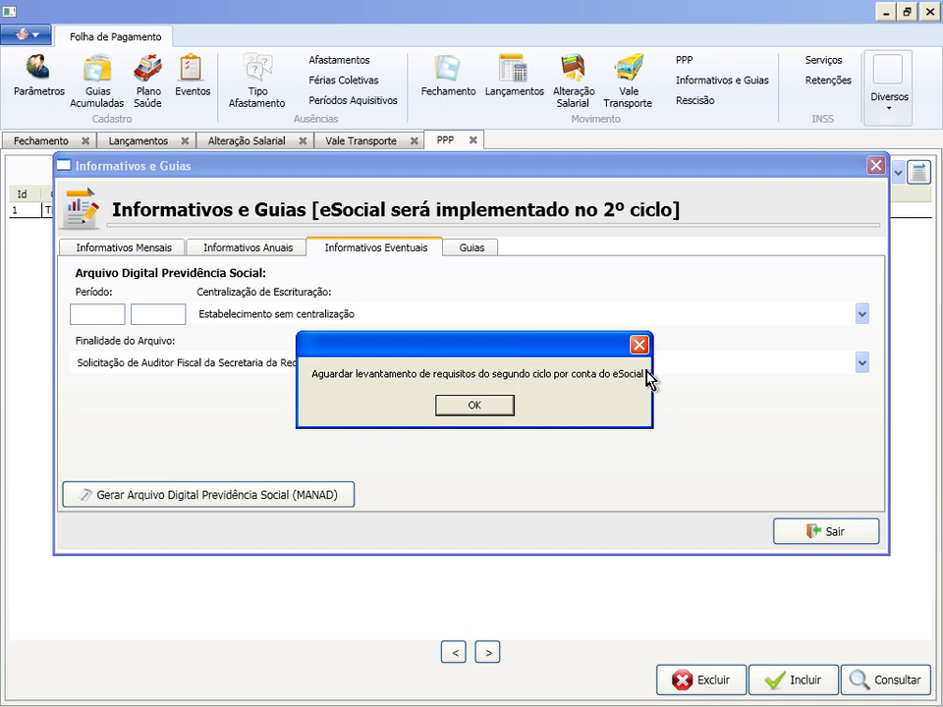
click(499, 408)
Step: Try to generate each of the Informativos Anuais: Ficha Financeira, Comprovante de Rendimentos, RAIS and DIRF
click(260, 251)
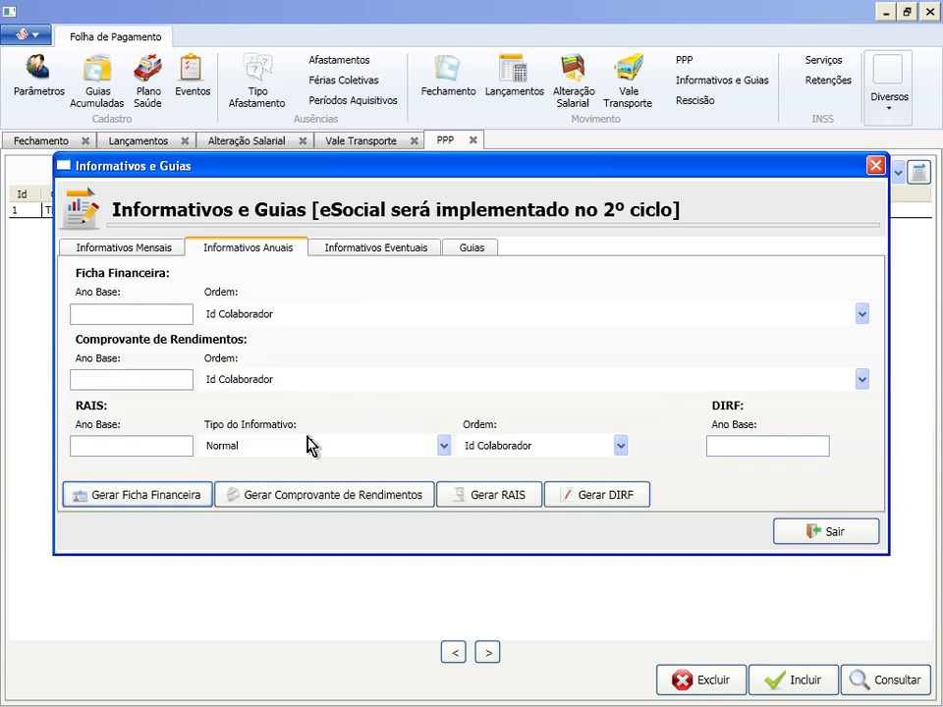
click(173, 497)
click(474, 406)
click(348, 495)
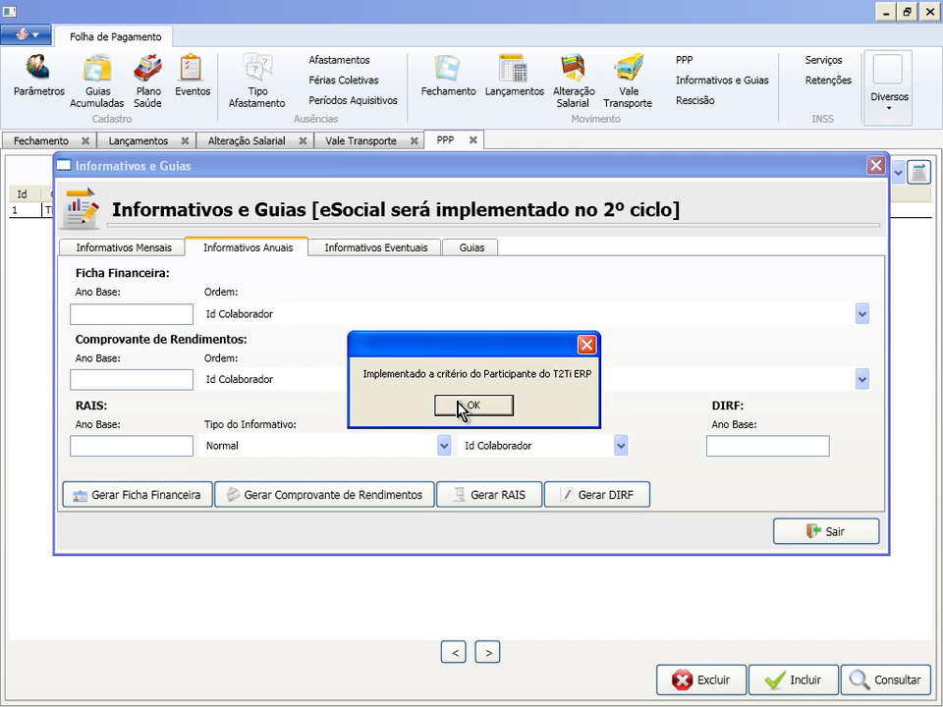
click(458, 403)
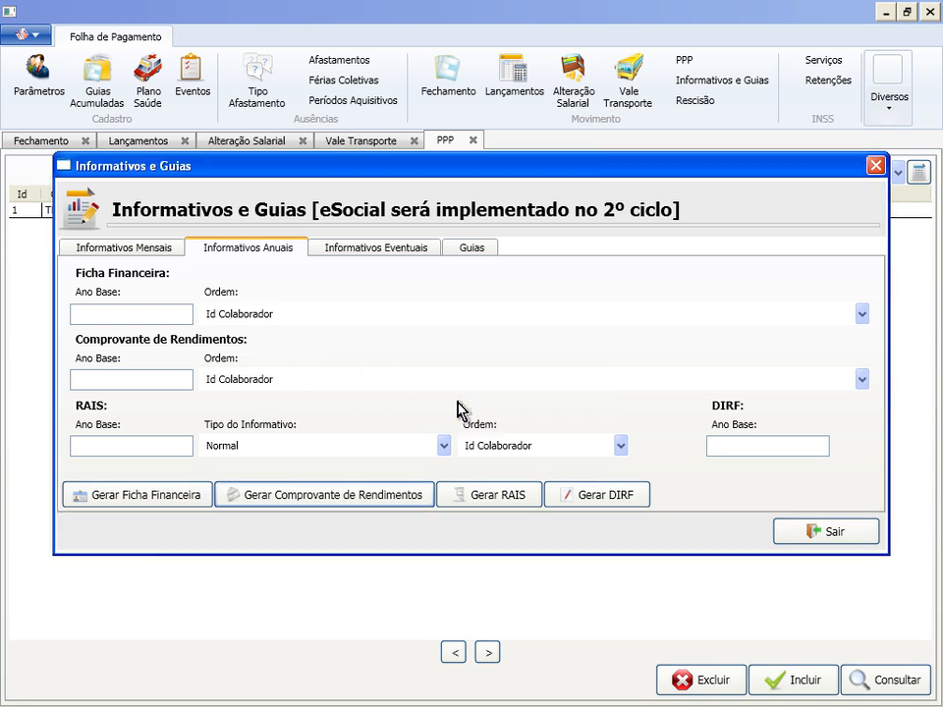
click(488, 499)
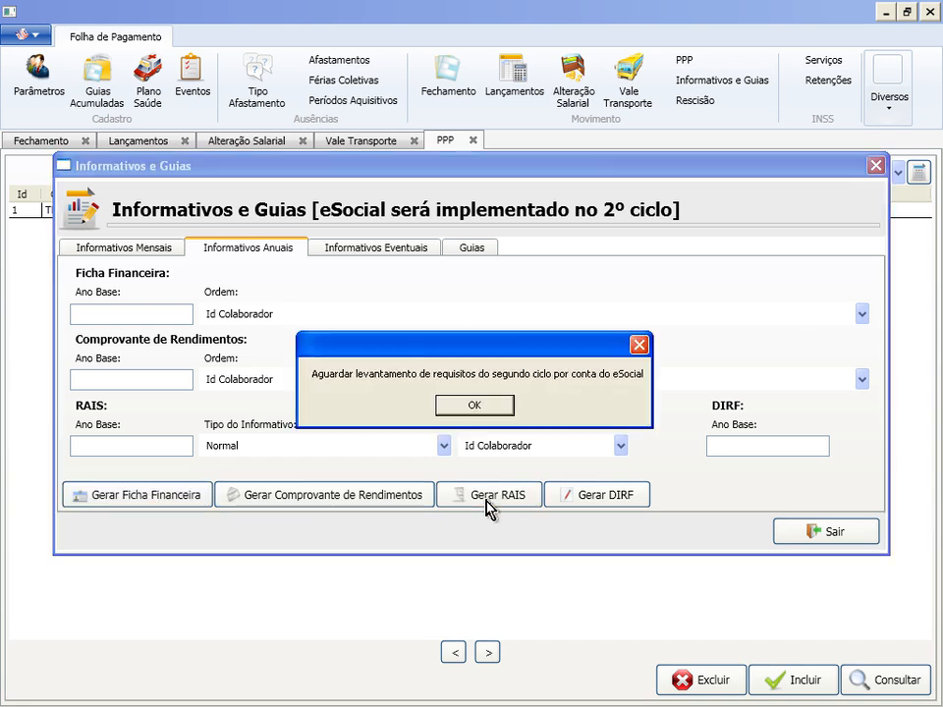
click(494, 414)
click(569, 499)
click(481, 404)
Step: Under Informativos Mensais, enter 1002 as the SEFIP competência, then generate the CAGED file and save it as caged
click(148, 248)
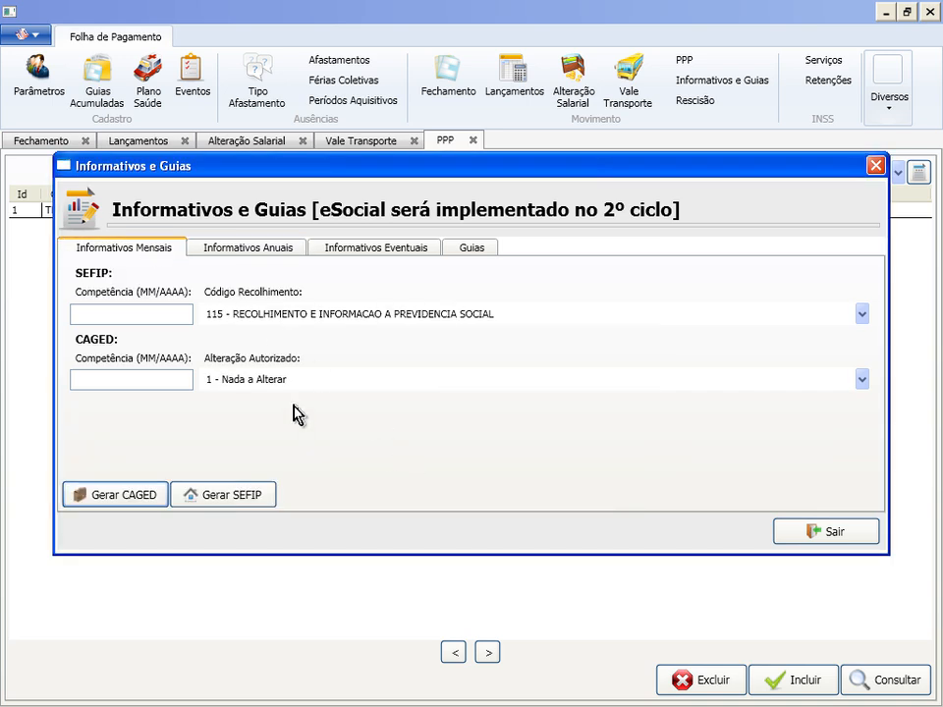
click(127, 314)
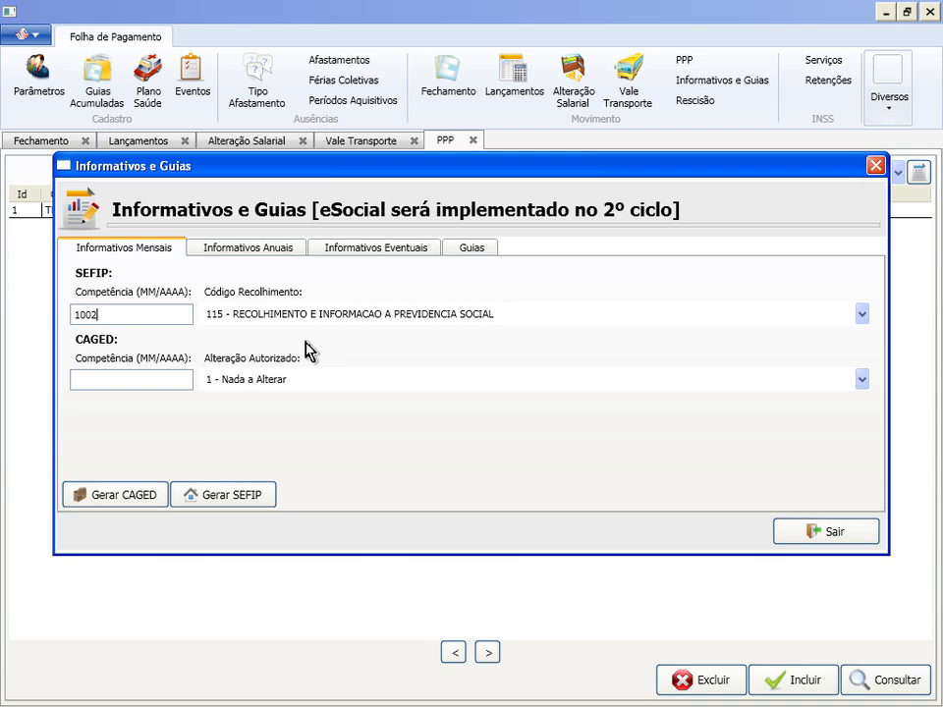
click(137, 501)
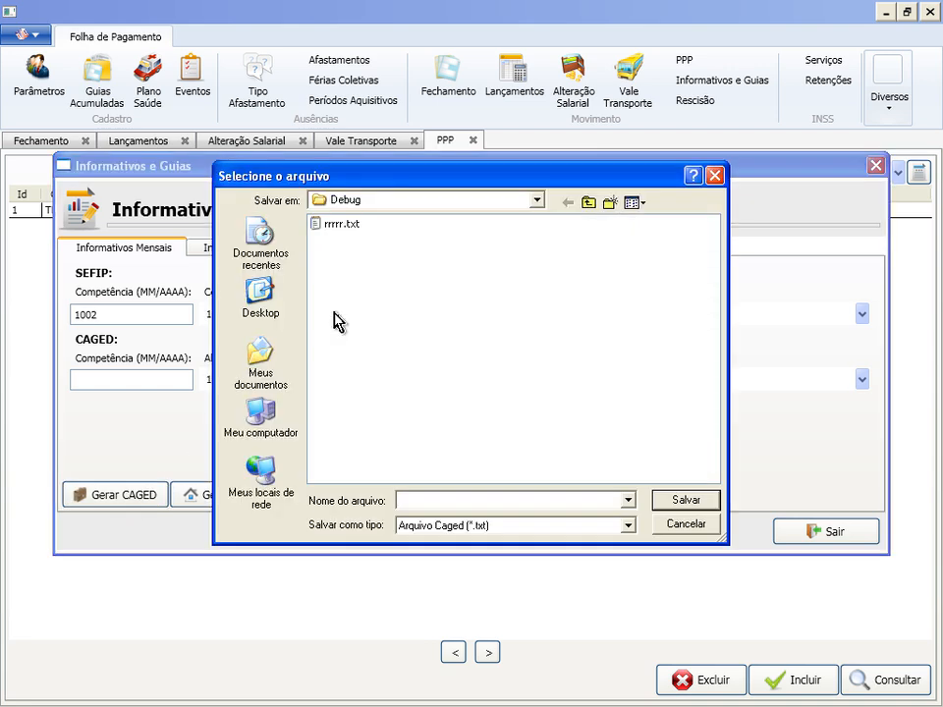
text(caged)
click(678, 500)
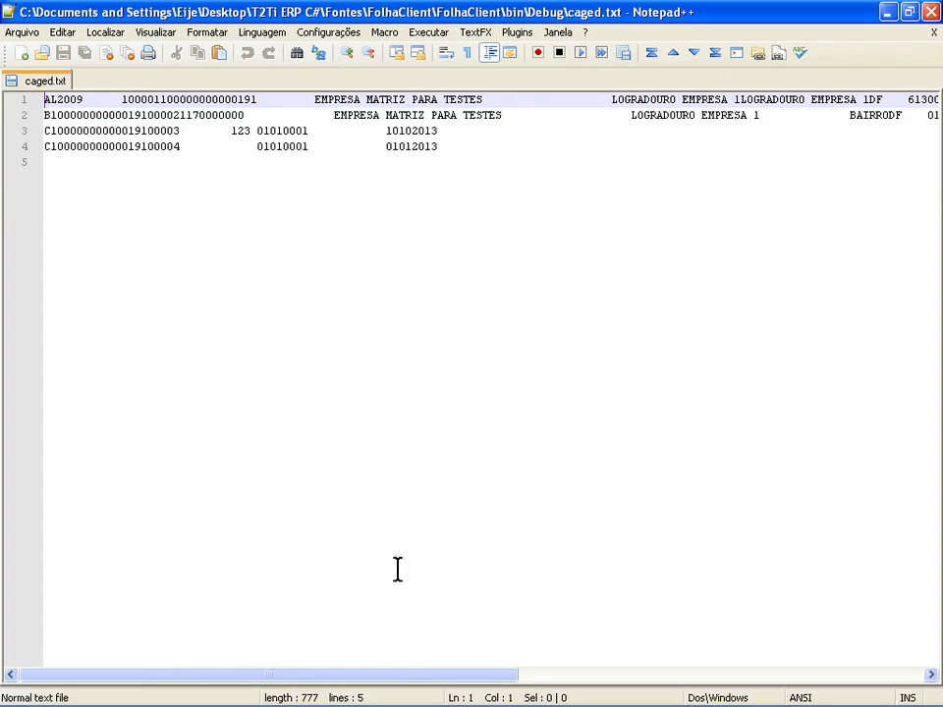
Step: Examine the records across the full width of caged.txt in Notepad++, then close the file and the editor
drag(435, 675, 341, 665)
click(933, 32)
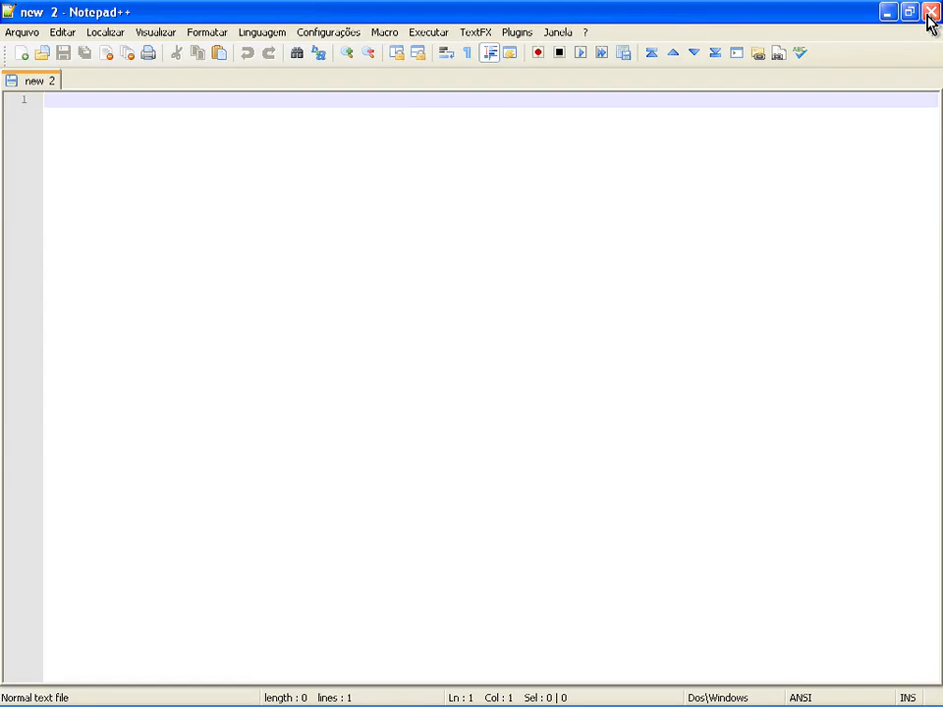
click(929, 13)
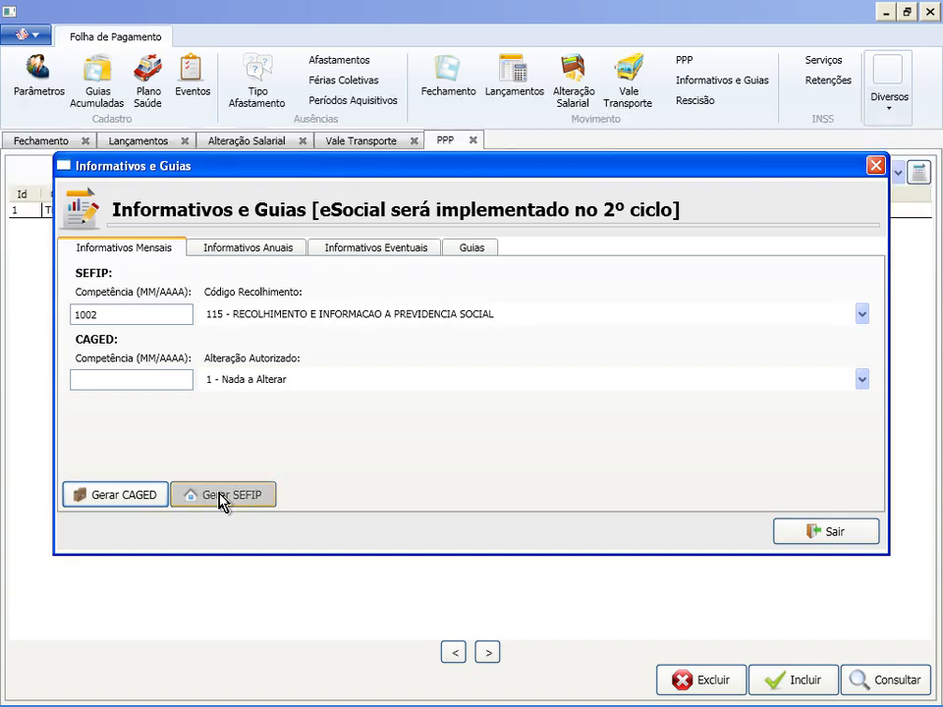
Step: Set the CAGED competência to 1002, generate the SEFIP file saved as sefip, and view its contents before closing Notepad++
click(116, 380)
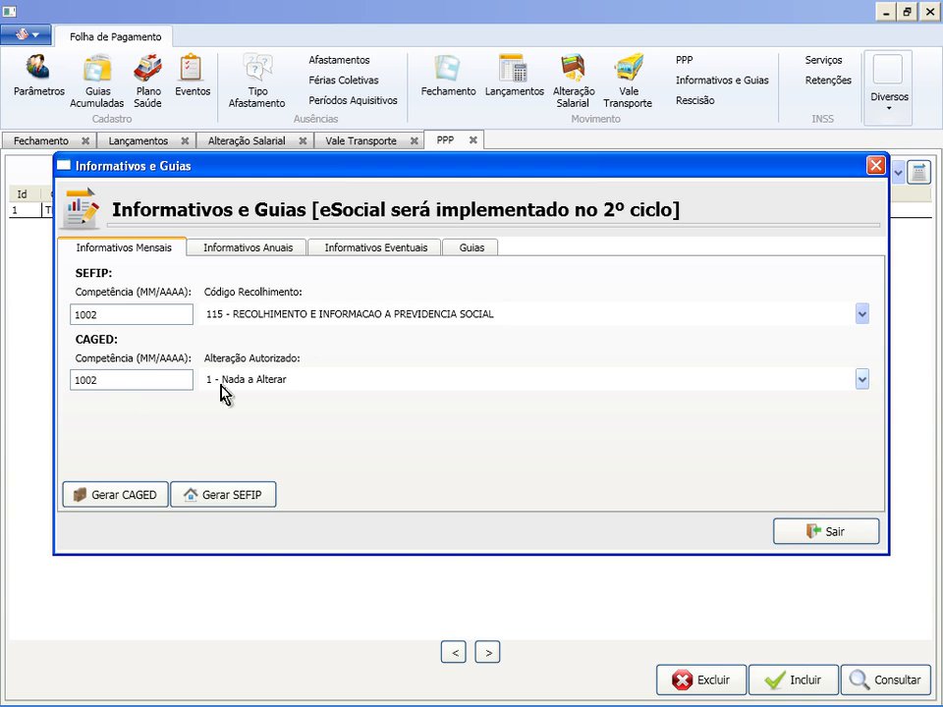
click(220, 495)
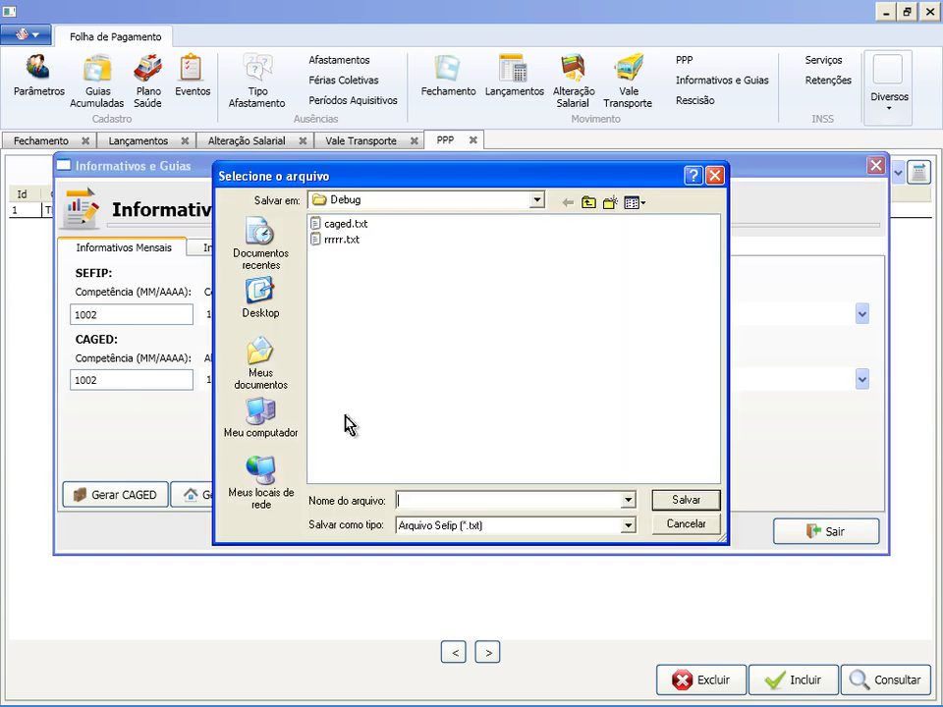
text(sefip)
click(697, 500)
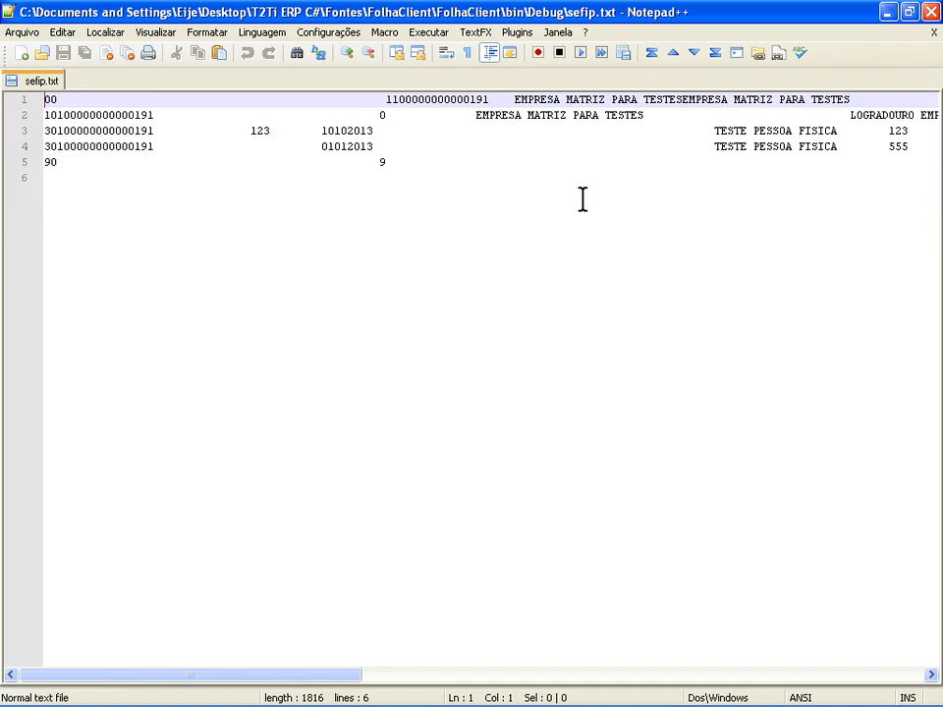
click(932, 33)
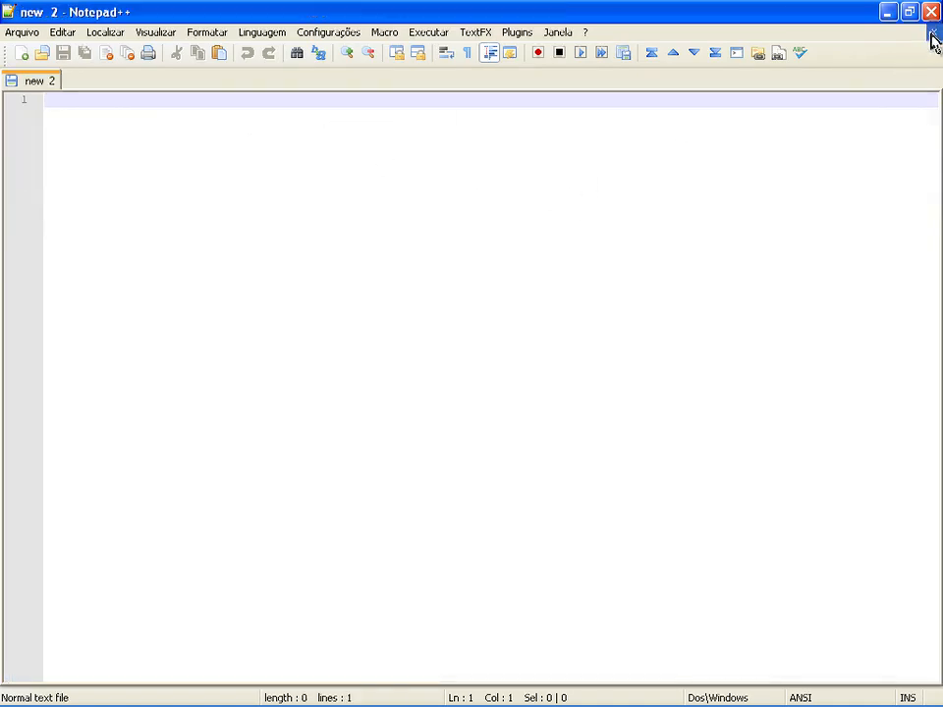
click(930, 12)
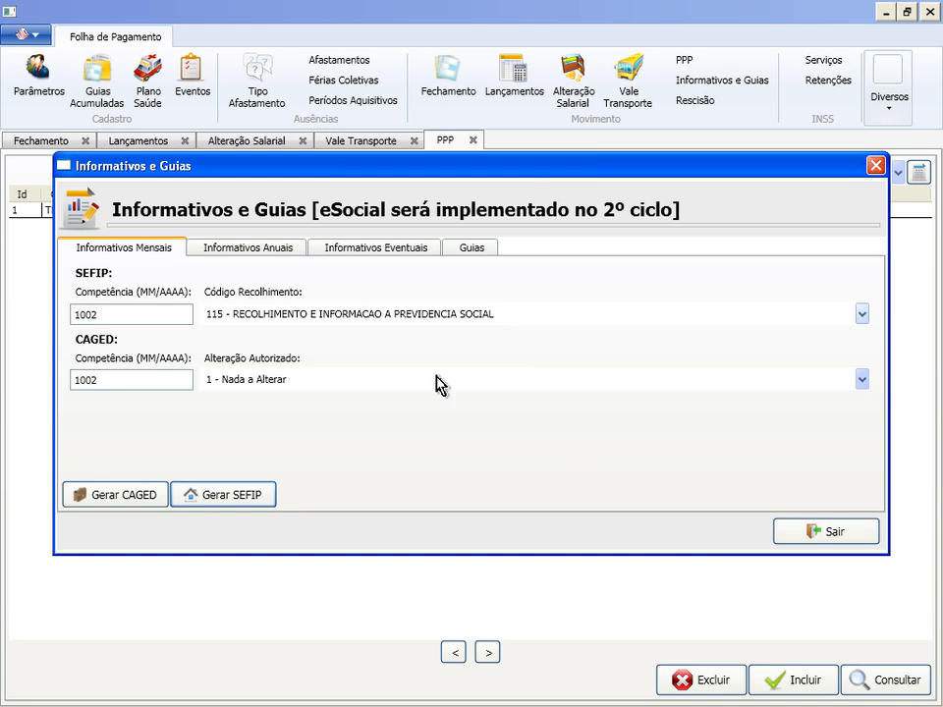
Step: Leave Informativos e Guias, open the existing Rescisão record to review its termination and FGTS fields, and return to the list
click(836, 533)
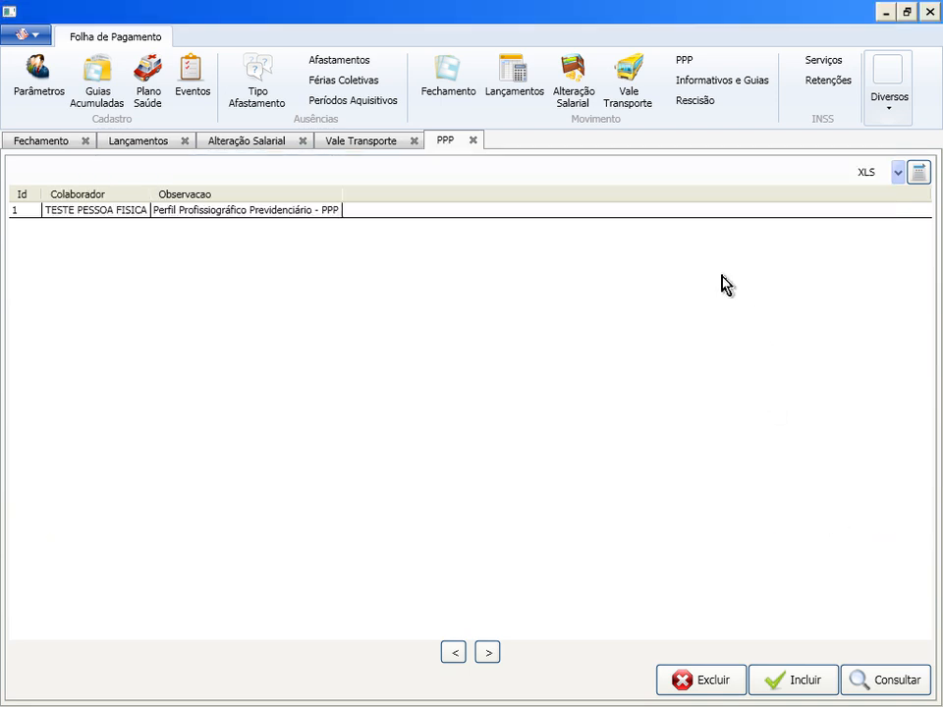
click(688, 104)
click(121, 210)
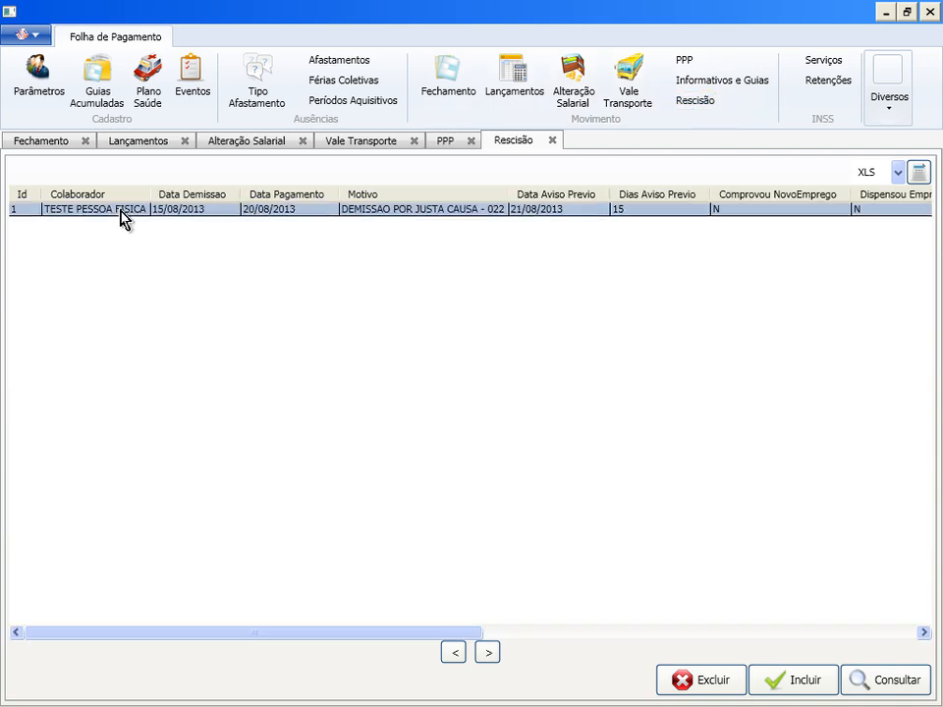
click(847, 678)
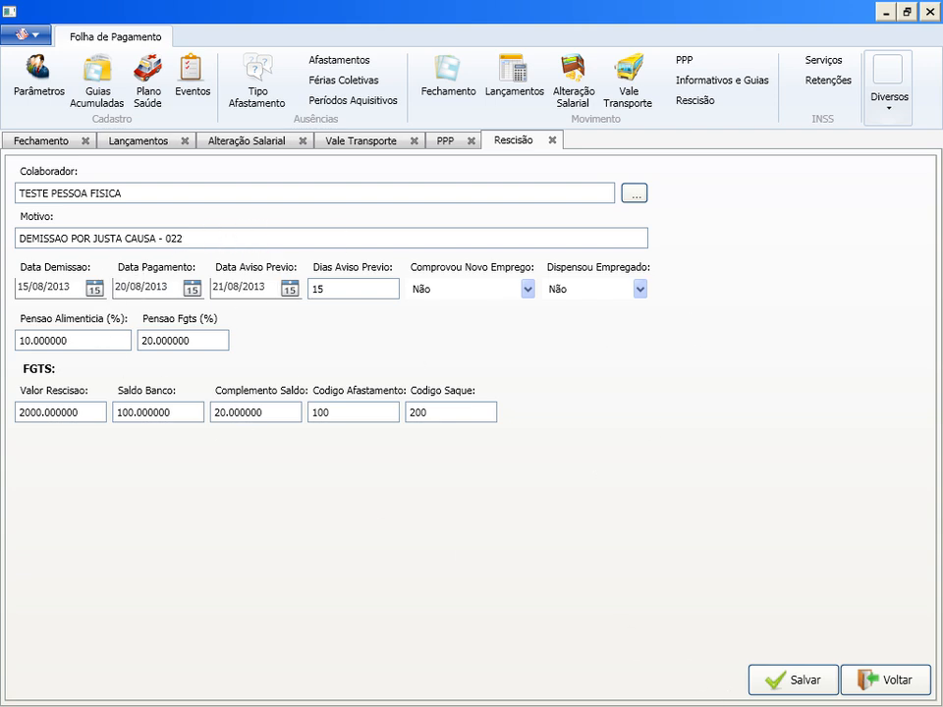
click(893, 682)
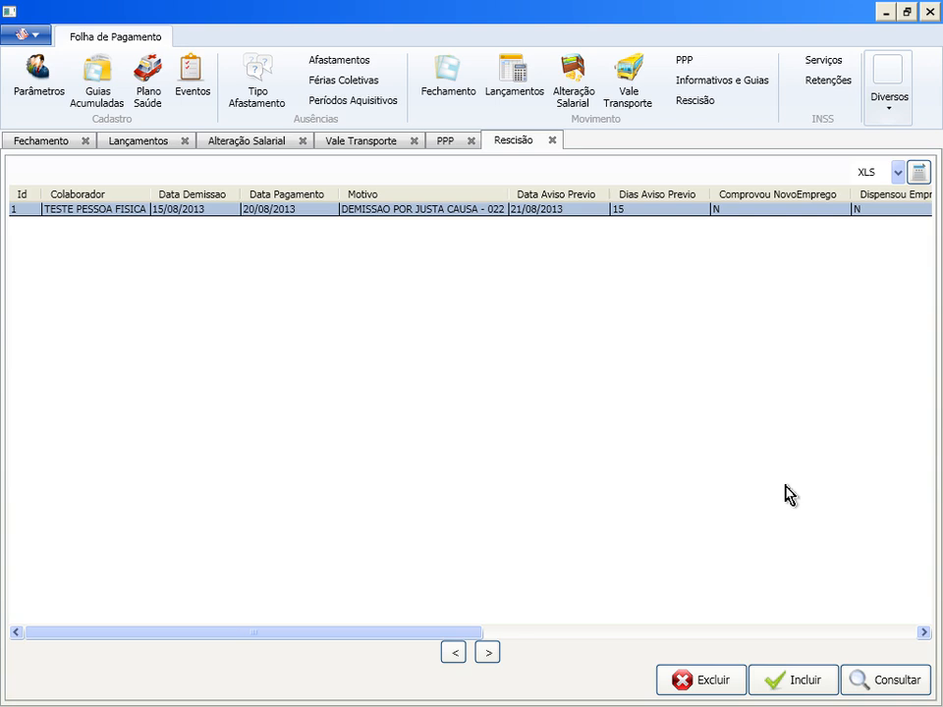
Step: Switch to DBDesigner, inspect the FOLHA_RESCISAO table's columns and comment, and return to the payroll application
key(alt+Tab)
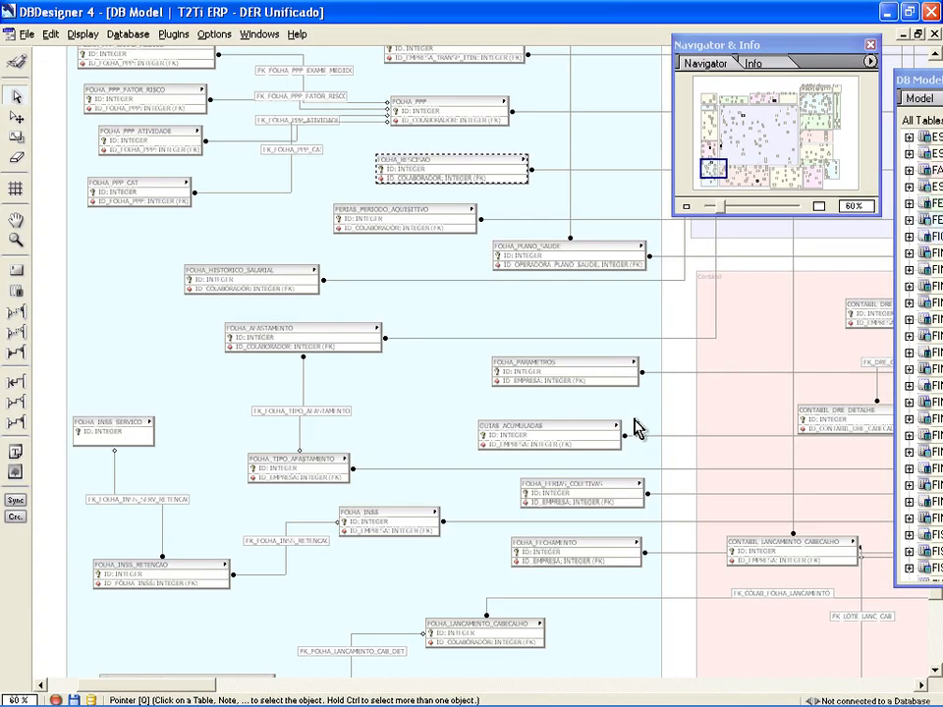
double_click(419, 180)
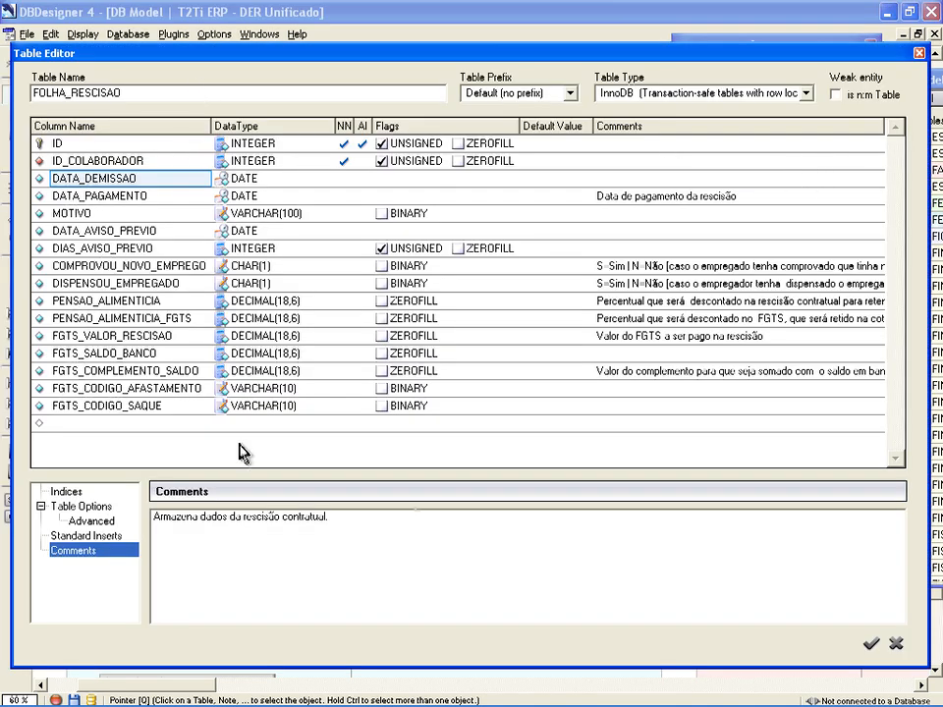
click(872, 643)
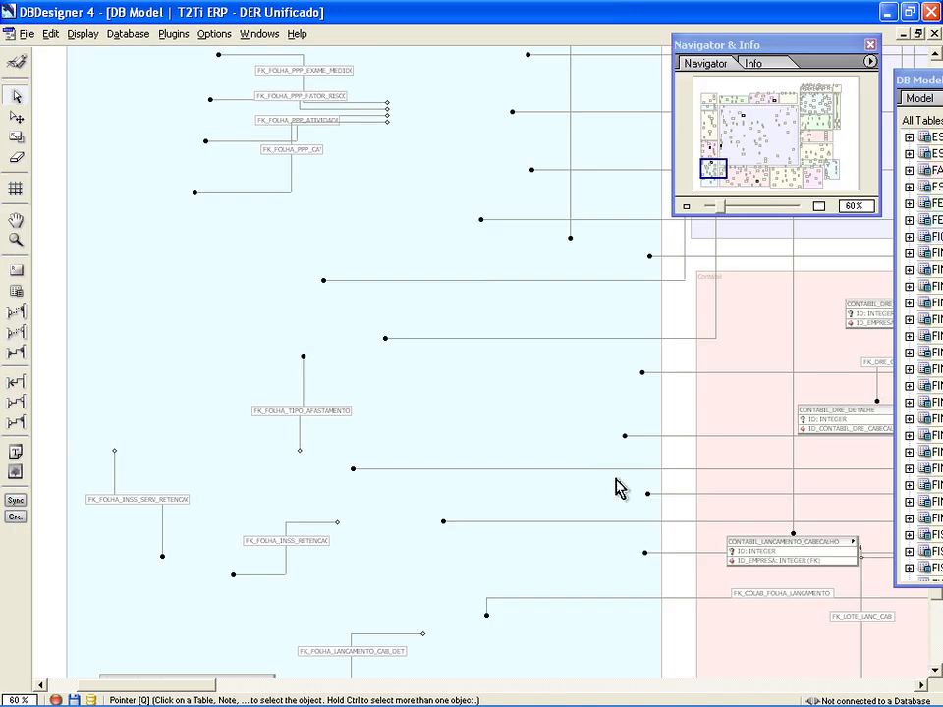
key(alt+Tab)
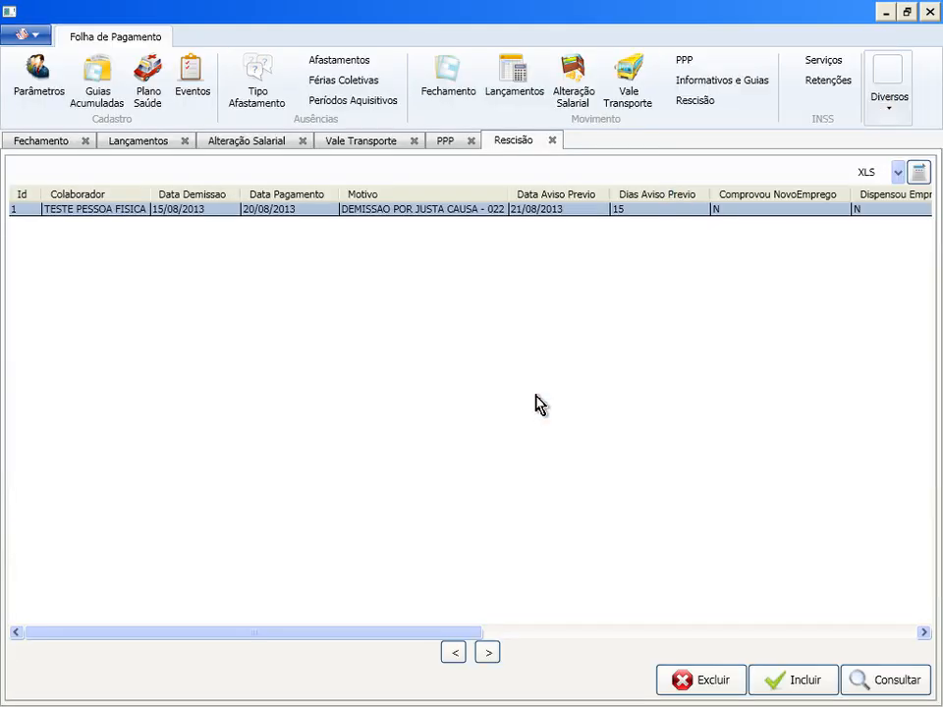